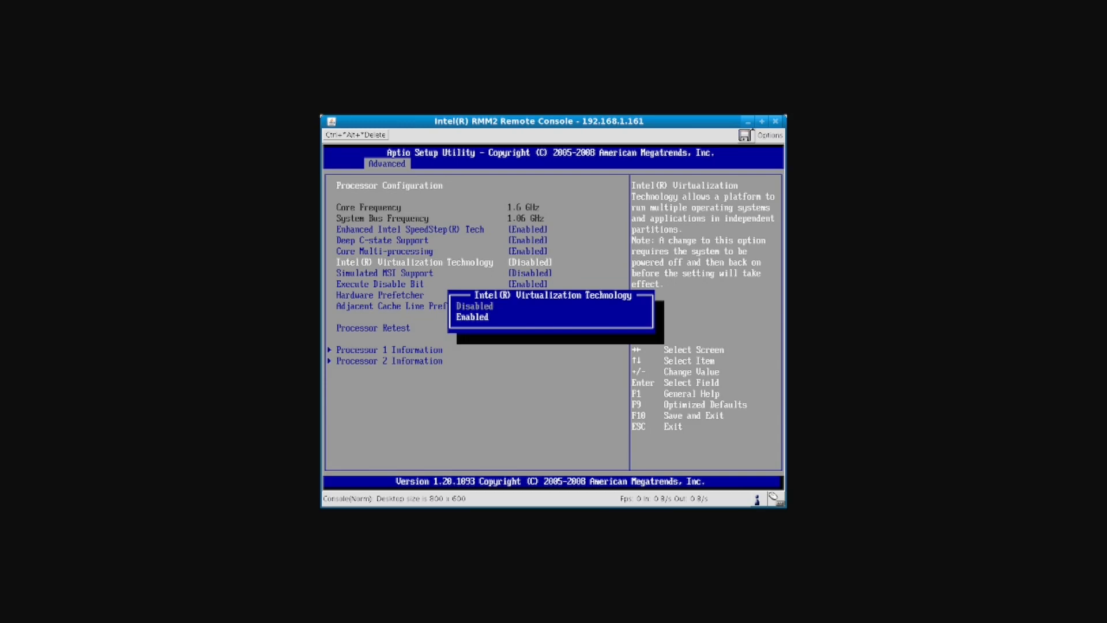
- Leave the Intel RMM2 remote console and return to the Windows desktop
{"action": "key", "text": "alt+Tab"}
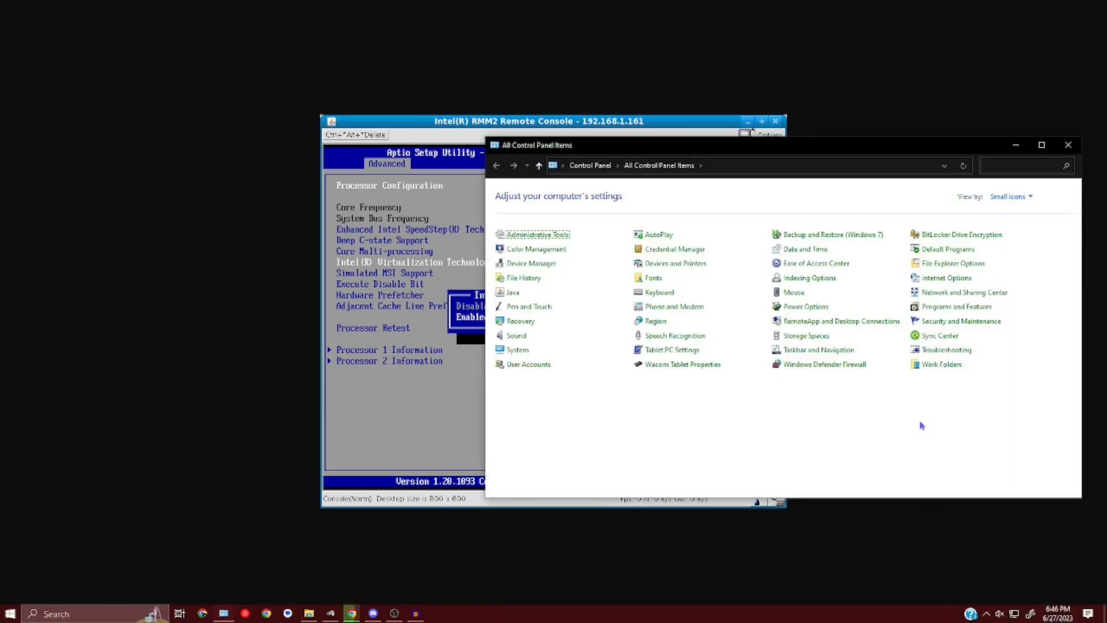
- Tick Hyper-V in Windows Features from Programs and Features and apply the change
{"action": "left_click", "coordinate": [935, 312]}
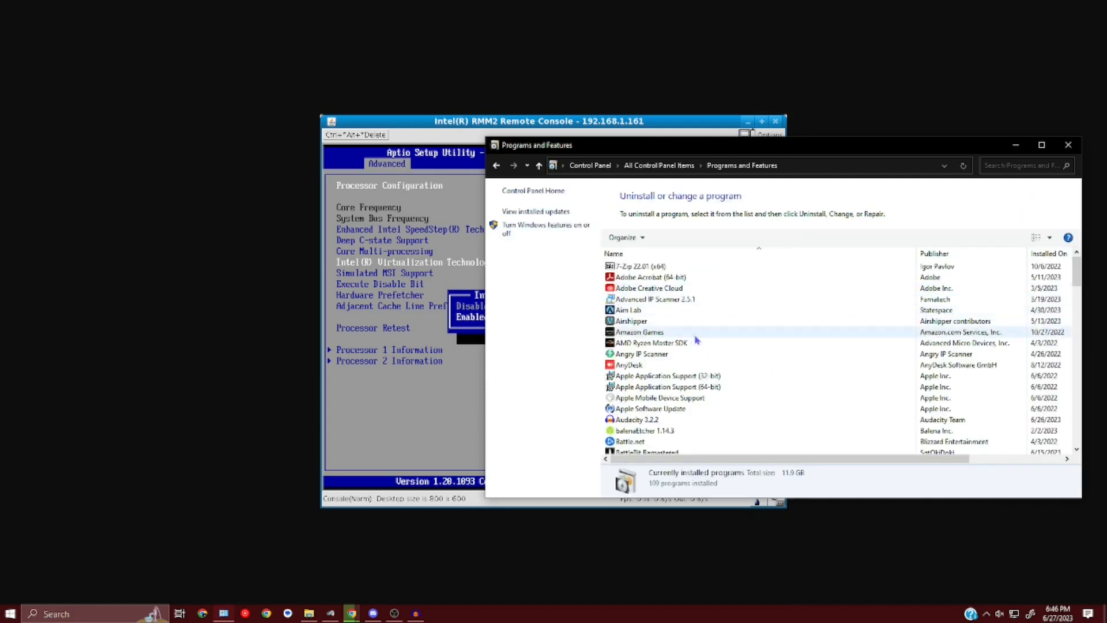
{"action": "left_click", "coordinate": [521, 233]}
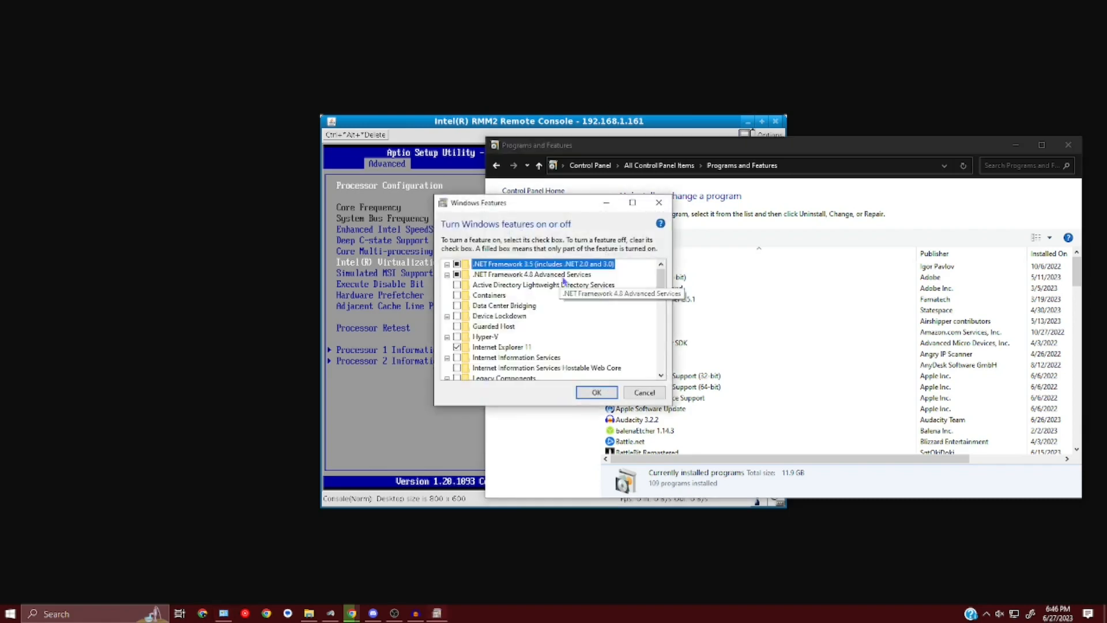
{"action": "left_click", "coordinate": [457, 339]}
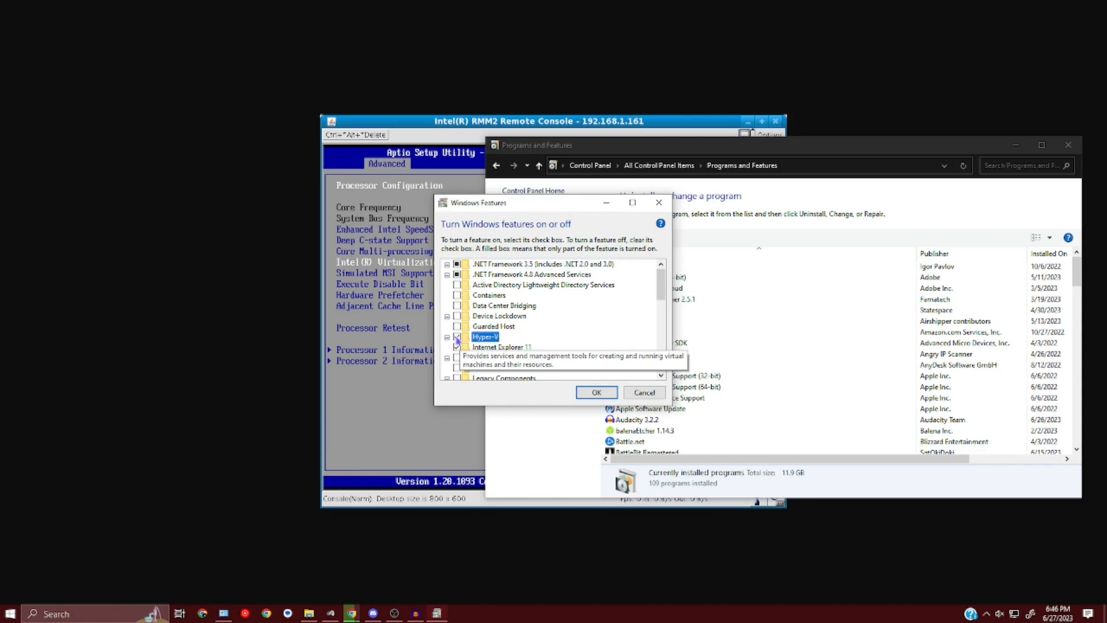
{"action": "left_click", "coordinate": [596, 392]}
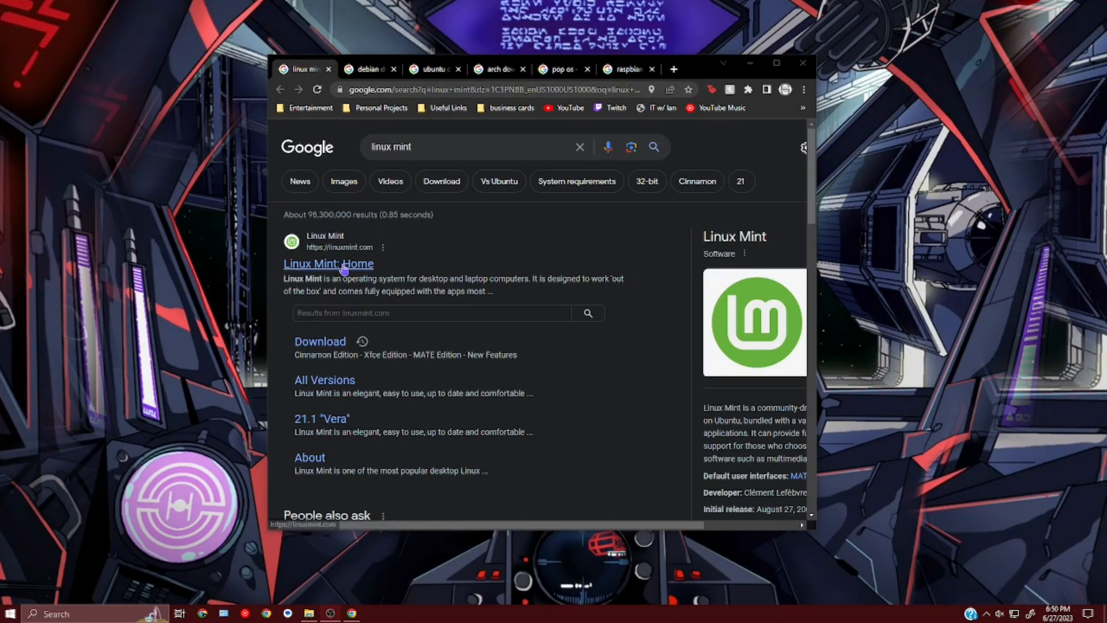
- Maximize Chrome and view image results for linux mint and debian download
{"action": "left_click", "coordinate": [775, 67]}
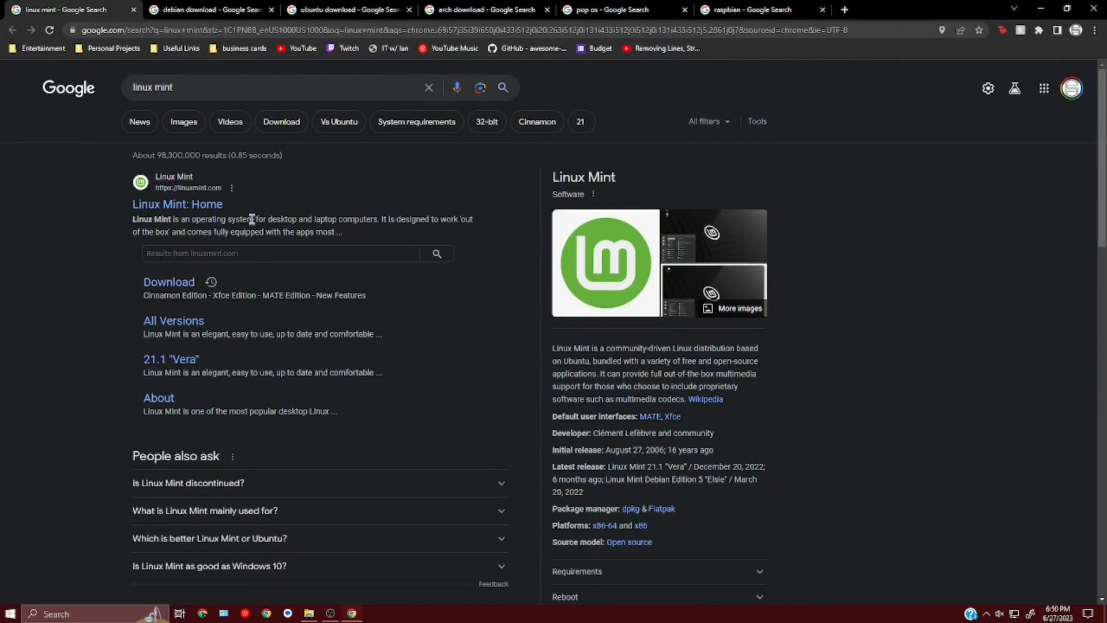
{"action": "left_click", "coordinate": [684, 243]}
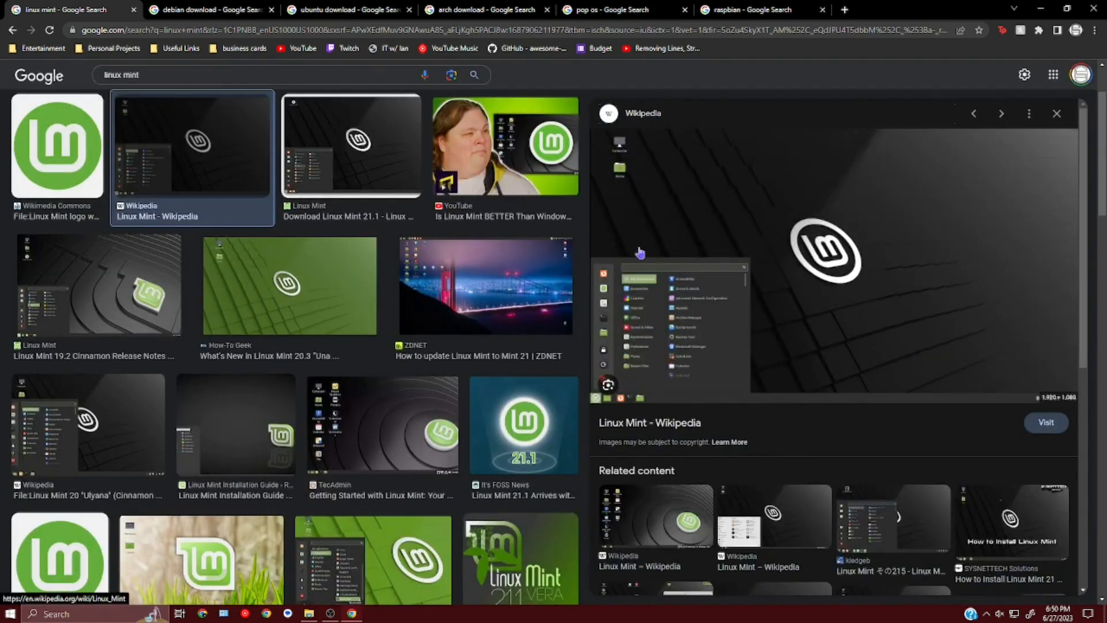
{"action": "left_click", "coordinate": [202, 17]}
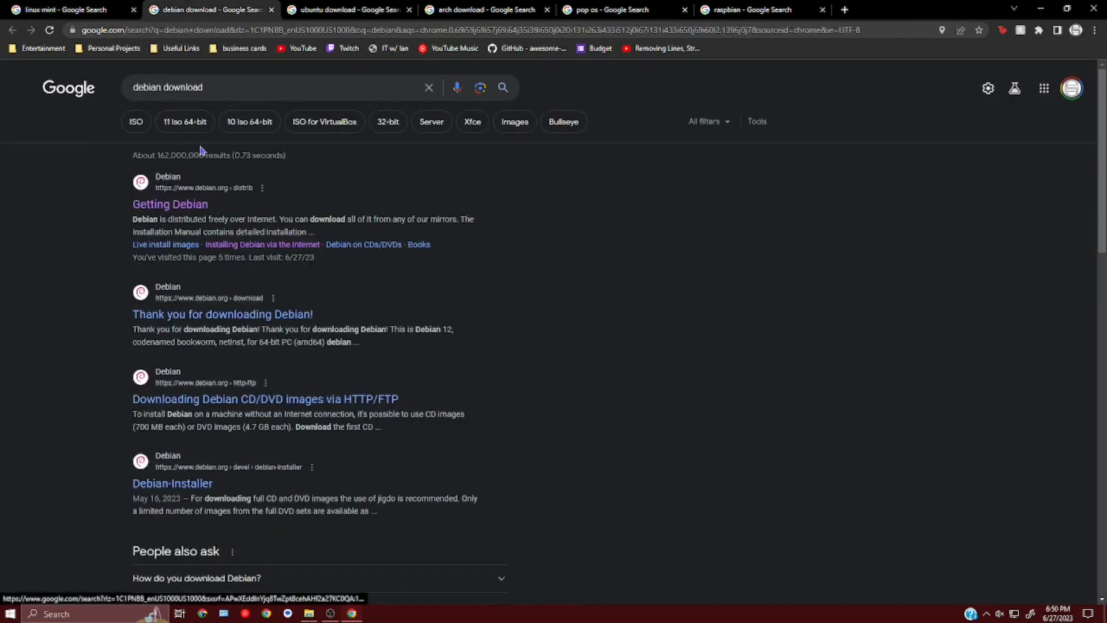
{"action": "left_click", "coordinate": [514, 122]}
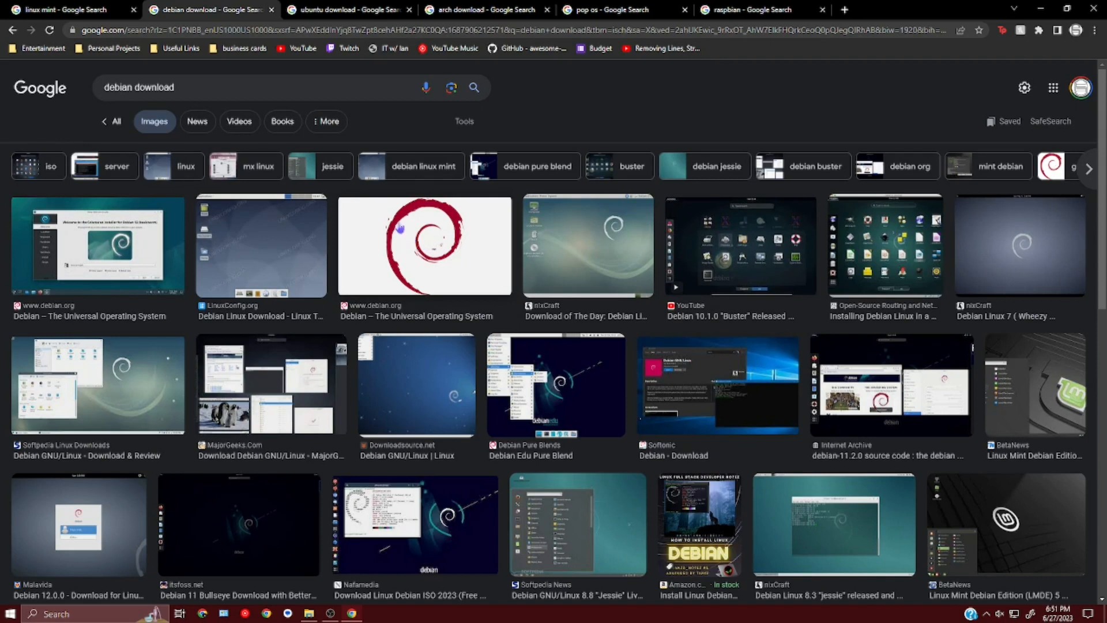
- View ubuntu download image results and preview the first Ubuntu screenshot larger
{"action": "left_click", "coordinate": [346, 10]}
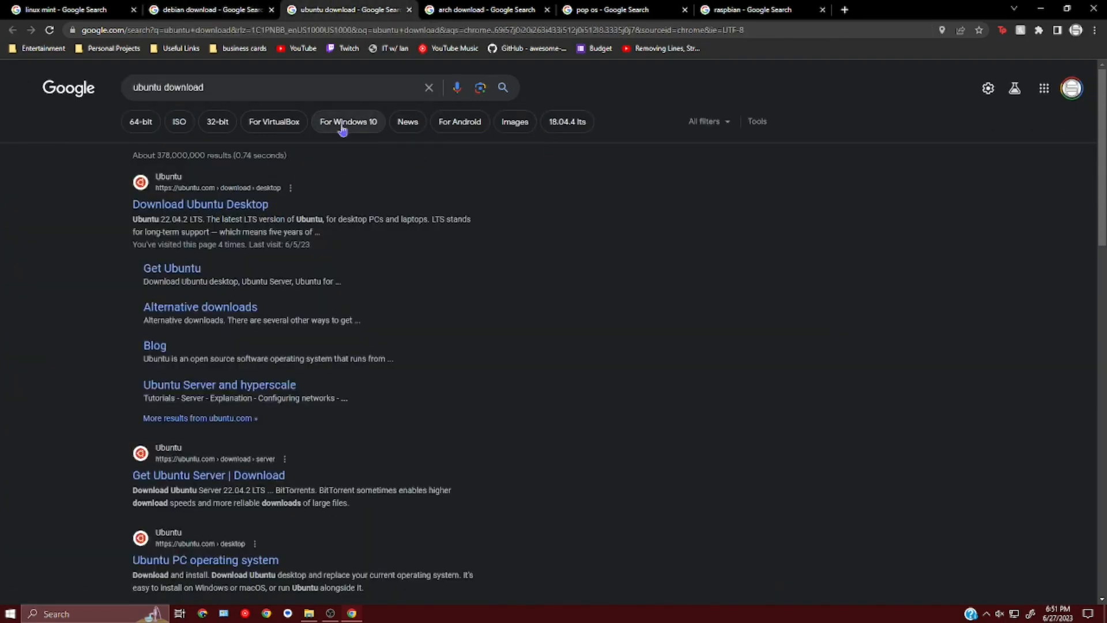
{"action": "left_click", "coordinate": [519, 129]}
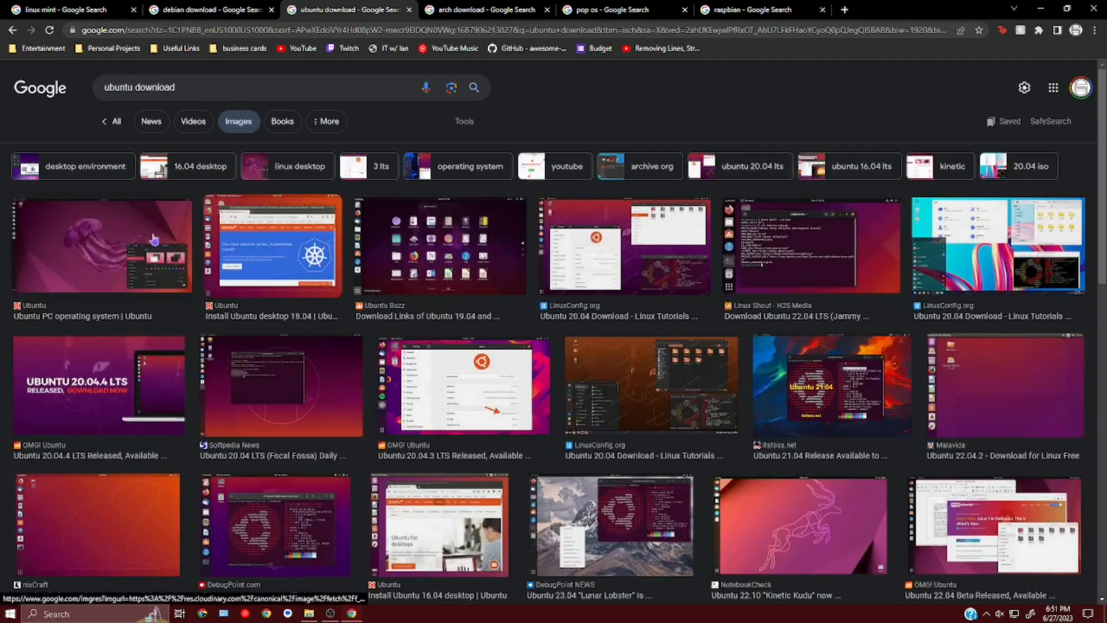
{"action": "left_click", "coordinate": [157, 240]}
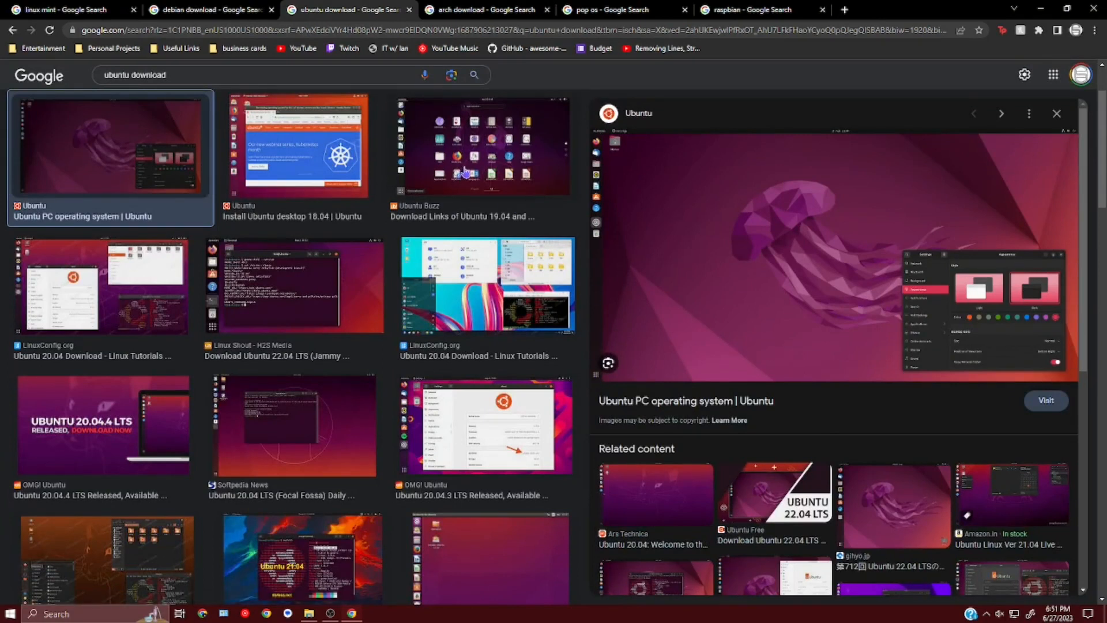
{"action": "left_click", "coordinate": [470, 15]}
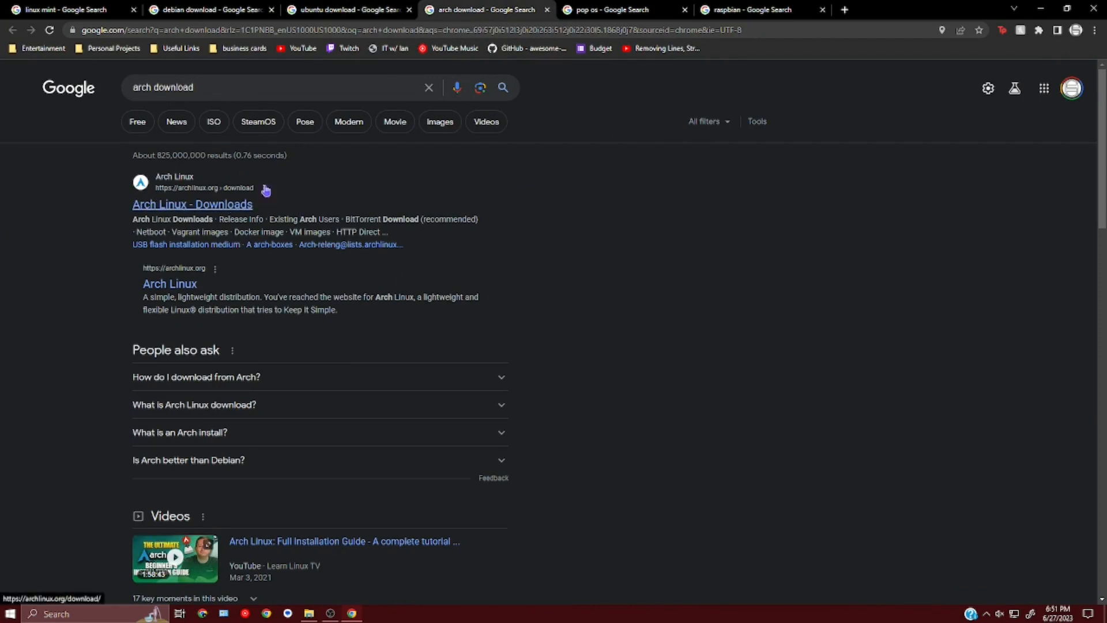
- View arch download image results, then the pop os and raspbian searches
{"action": "left_click", "coordinate": [452, 126]}
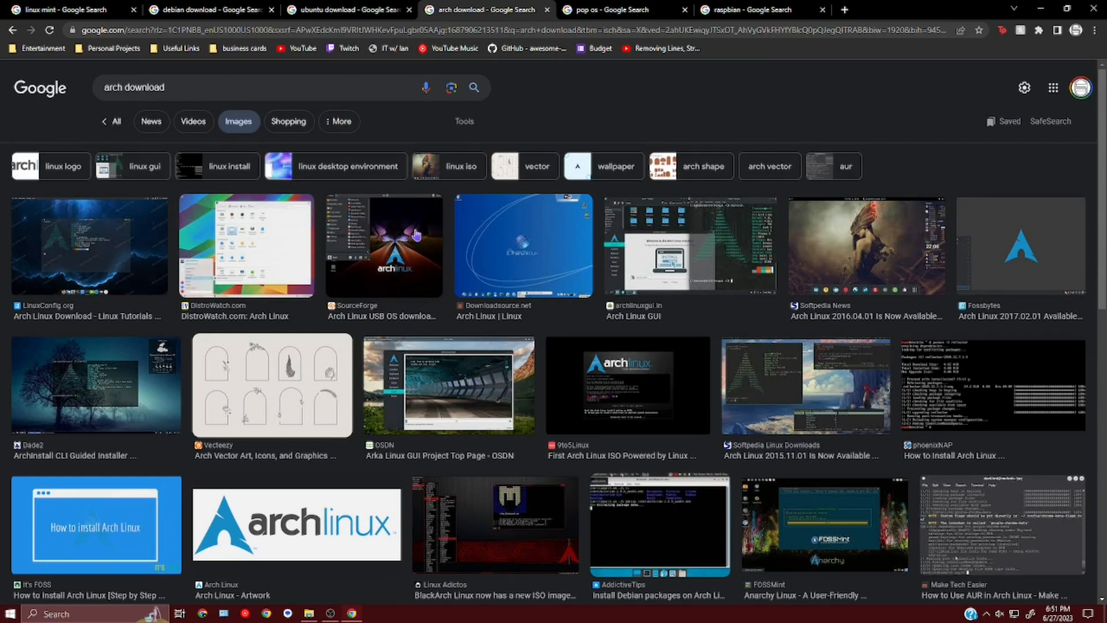
{"action": "left_click", "coordinate": [630, 7]}
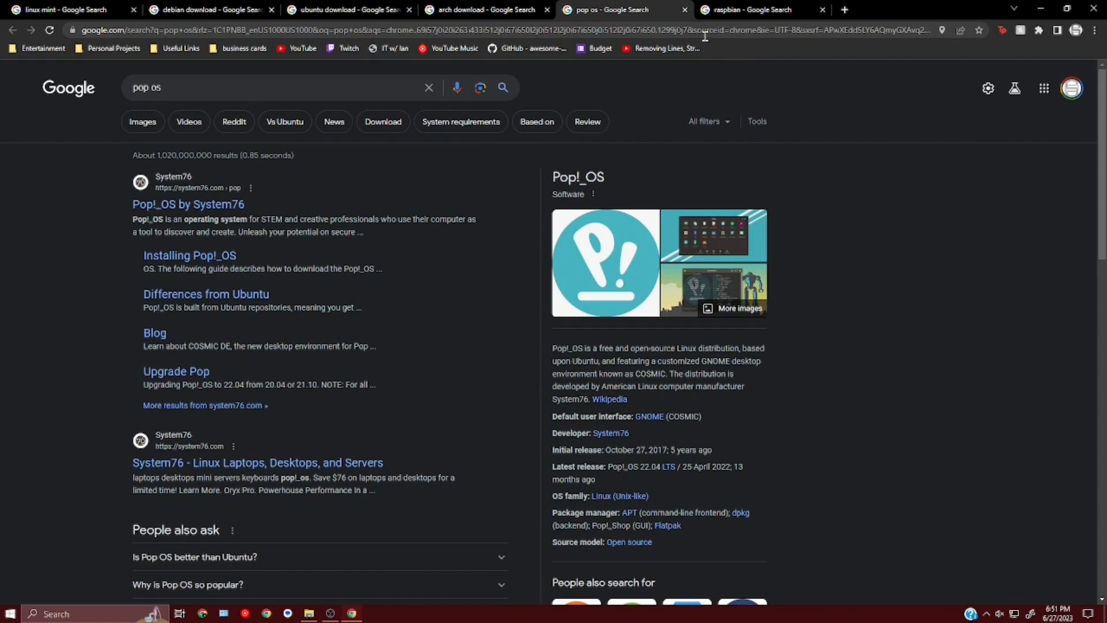
{"action": "left_click", "coordinate": [707, 11]}
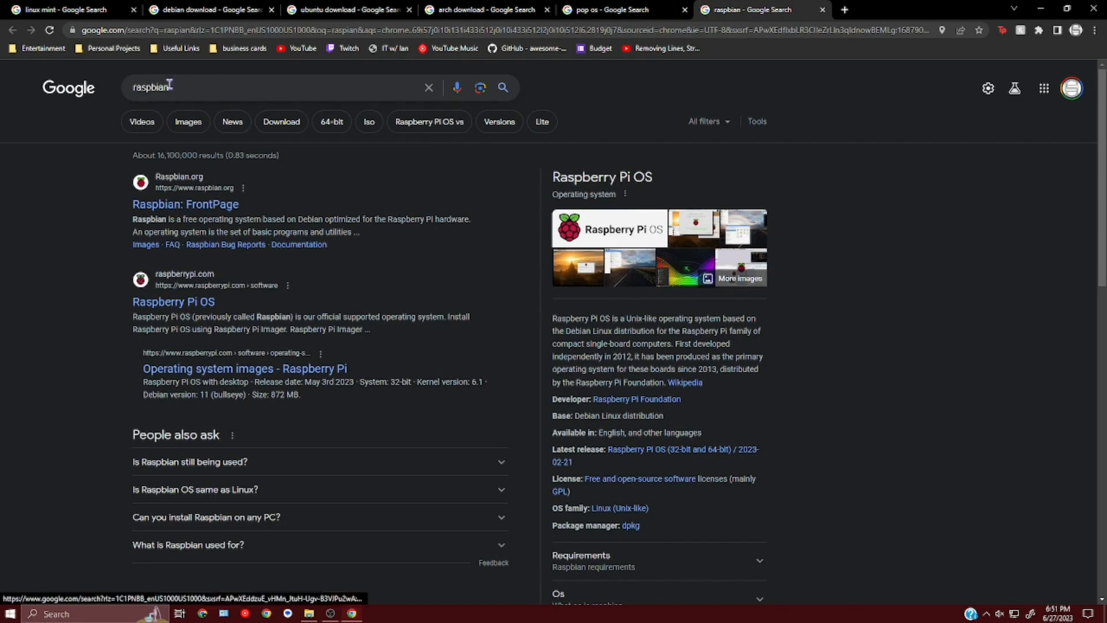
- Read the raspbian results, highlighting the Raspberry Pi OS panel title
{"action": "left_click_drag", "start_coordinate": [186, 90], "coordinate": [120, 94]}
{"action": "left_click", "coordinate": [201, 17]}
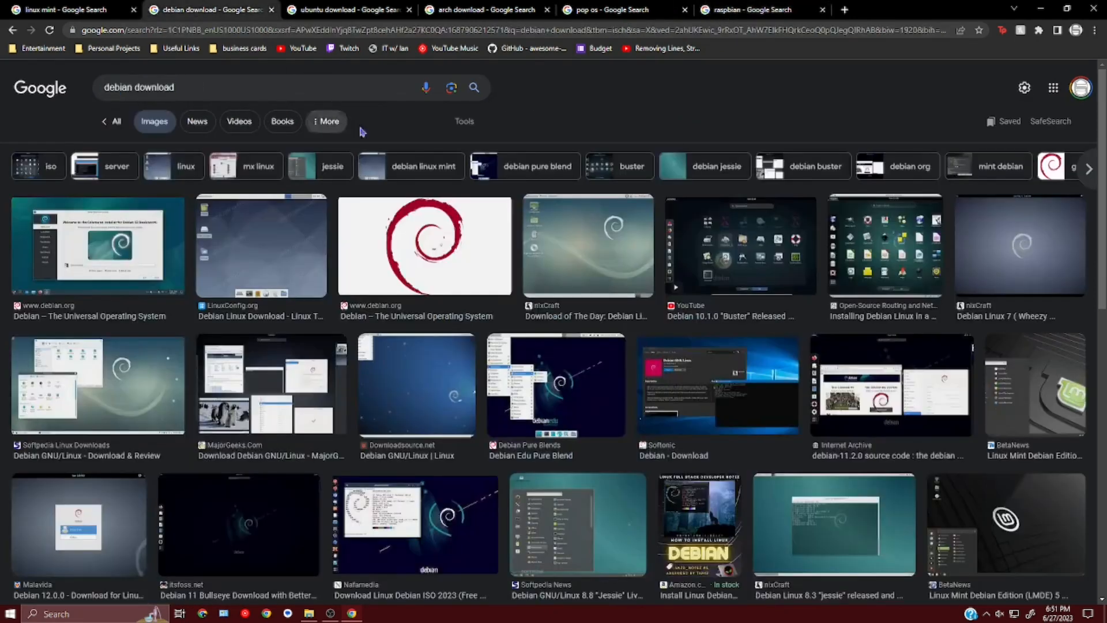
{"action": "left_click", "coordinate": [708, 12]}
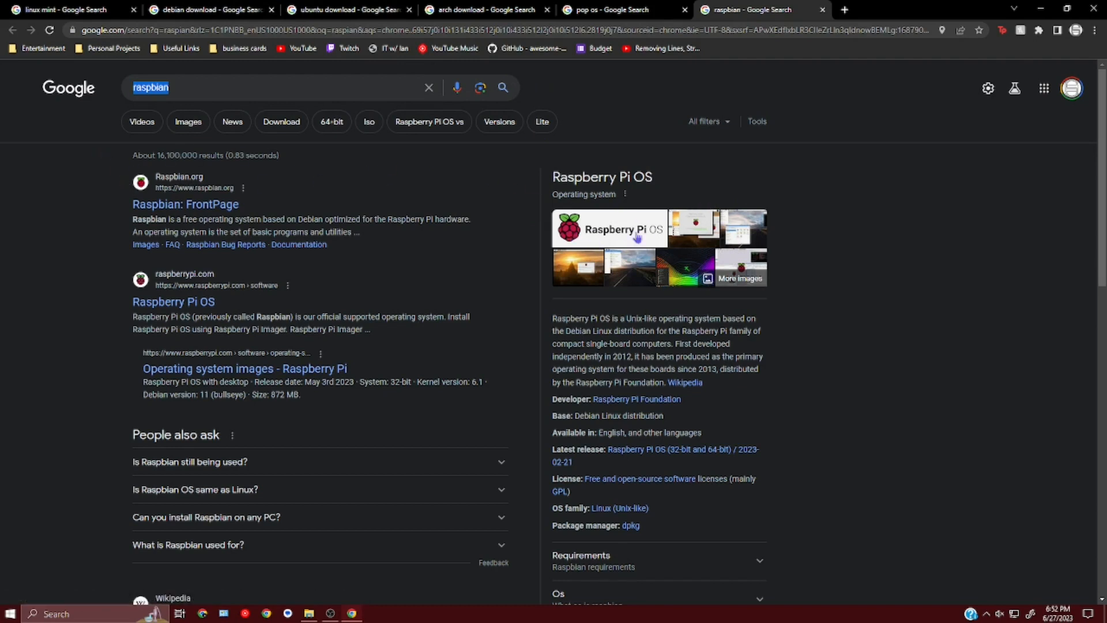
{"action": "left_click_drag", "start_coordinate": [557, 318], "coordinate": [608, 316]}
{"action": "left_click", "coordinate": [609, 316]}
{"action": "left_click_drag", "start_coordinate": [552, 187], "coordinate": [673, 191]}
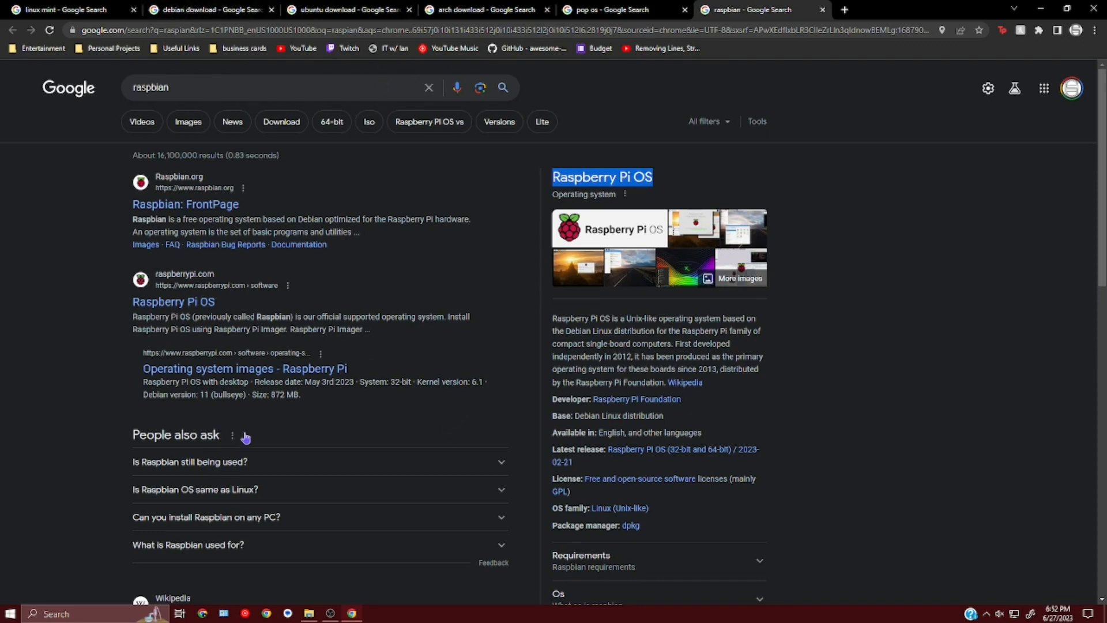
- Launch Hyper-V Manager via search for 'Hyper' and delete the ubuntu-yt virtual machine
{"action": "left_click", "coordinate": [81, 613]}
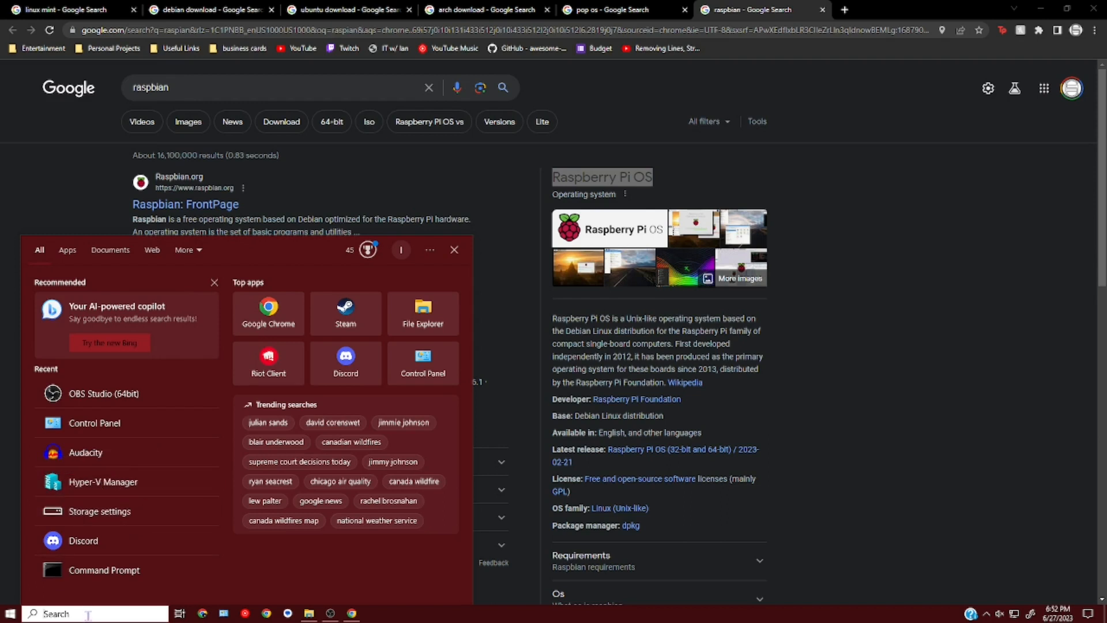
{"action": "type", "text": "Hyper"}
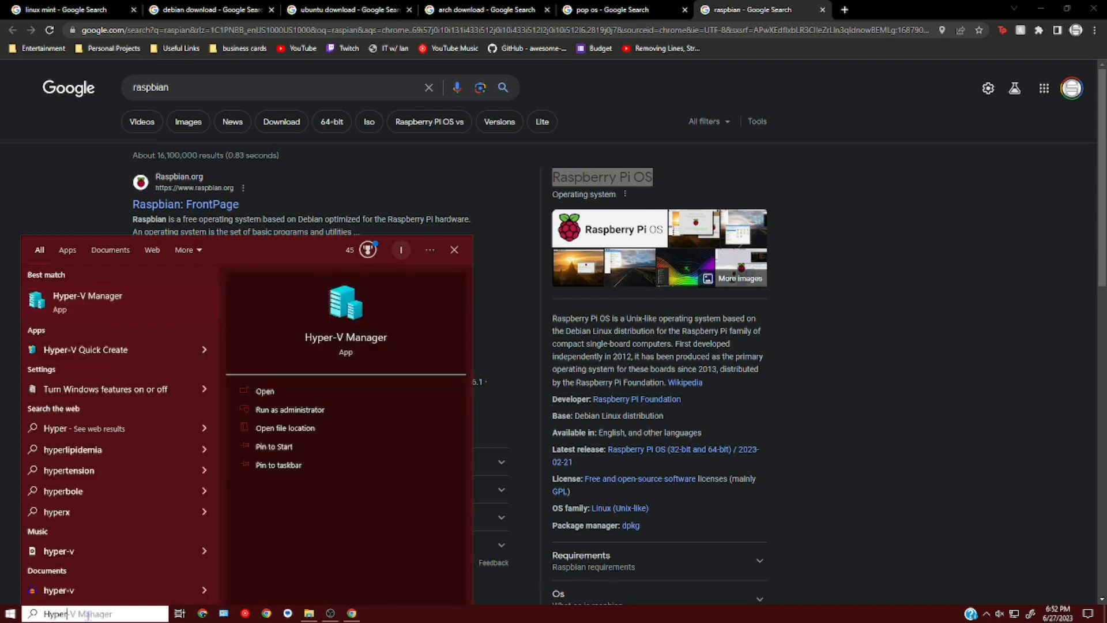
{"action": "key", "text": "Return"}
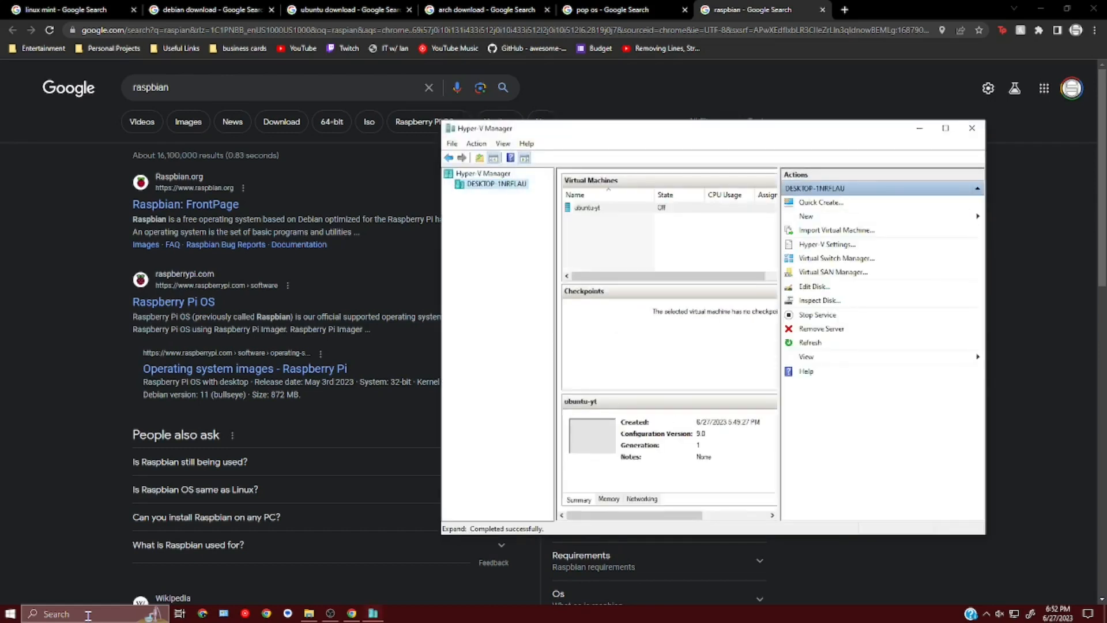
{"action": "right_click", "coordinate": [591, 211]}
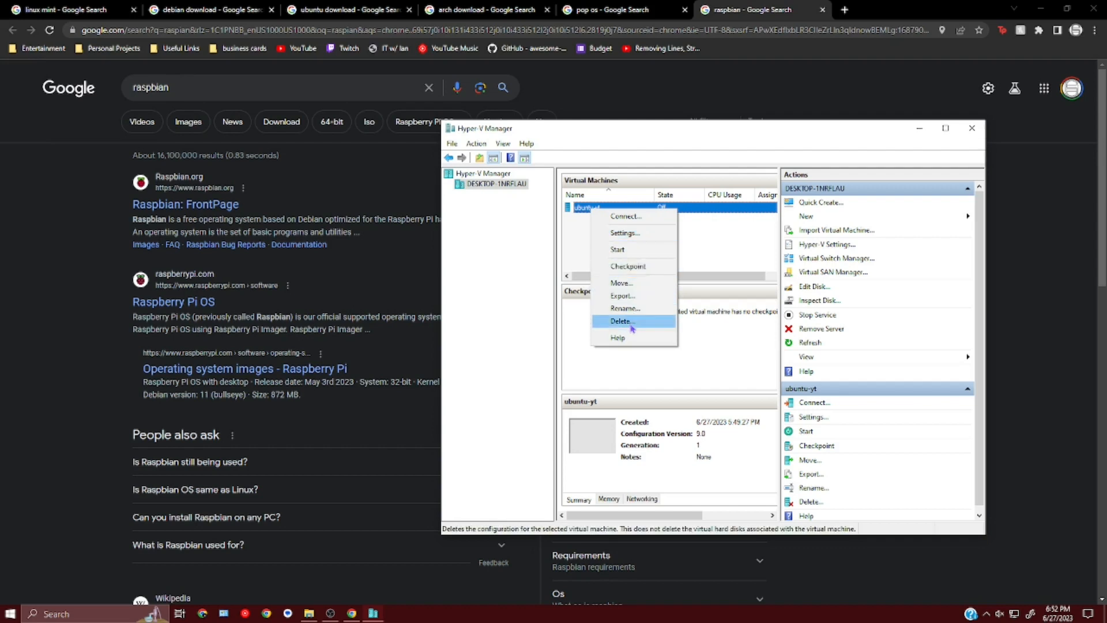
{"action": "left_click", "coordinate": [634, 325]}
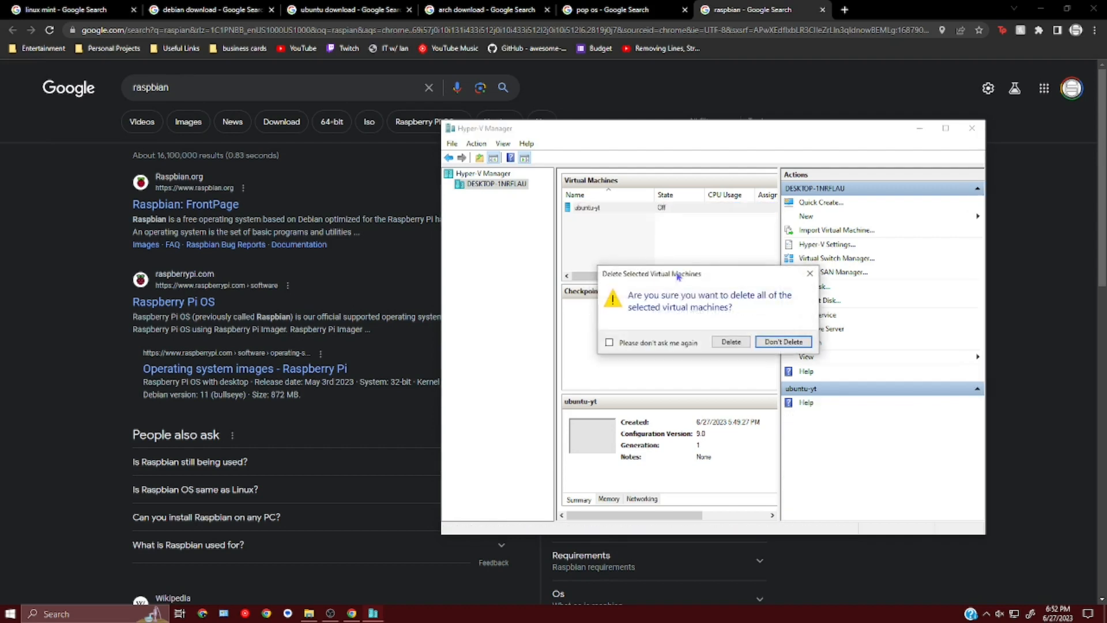
{"action": "left_click", "coordinate": [731, 340]}
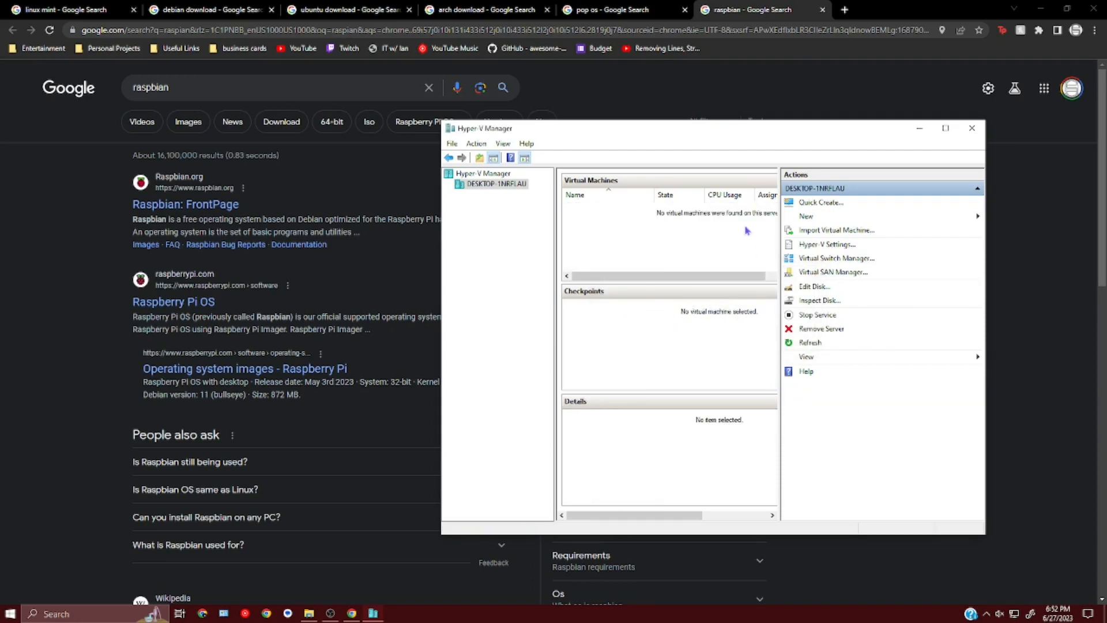
- Close Chrome and maximize Hyper-V Manager, leaving the empty VM list
{"action": "left_click", "coordinate": [1093, 9]}
{"action": "left_click", "coordinate": [946, 128]}
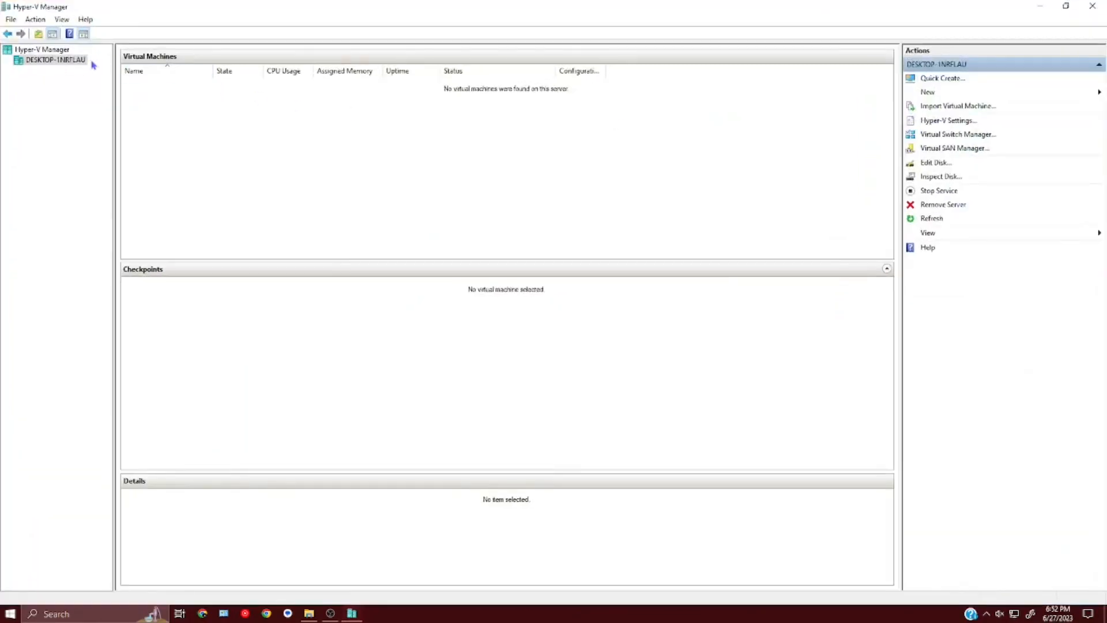
{"action": "right_click", "coordinate": [170, 98]}
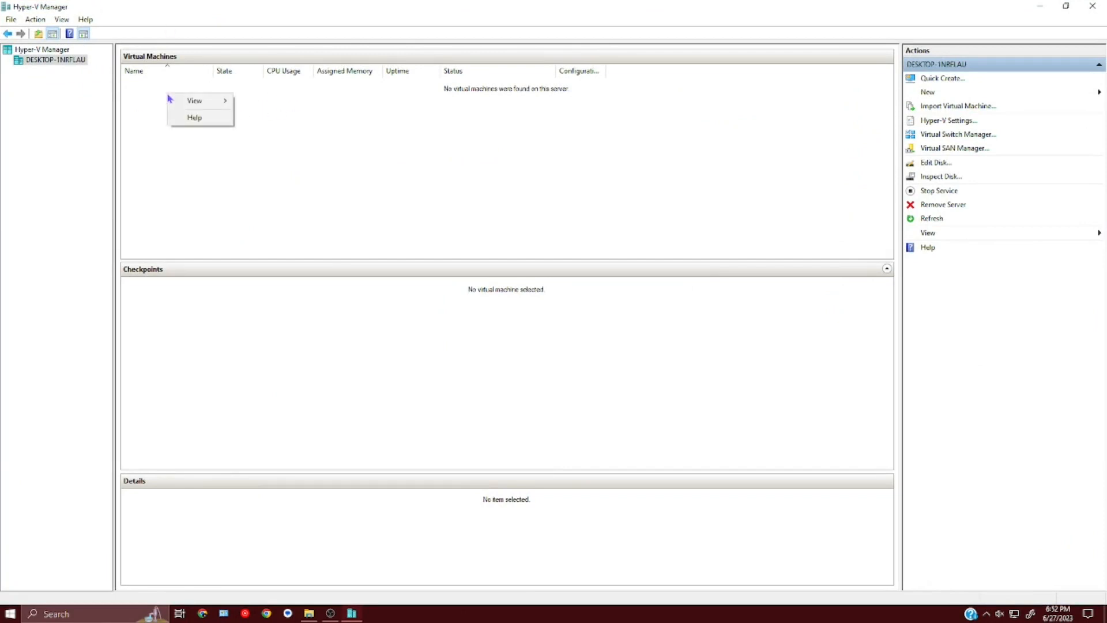
{"action": "left_click", "coordinate": [11, 22]}
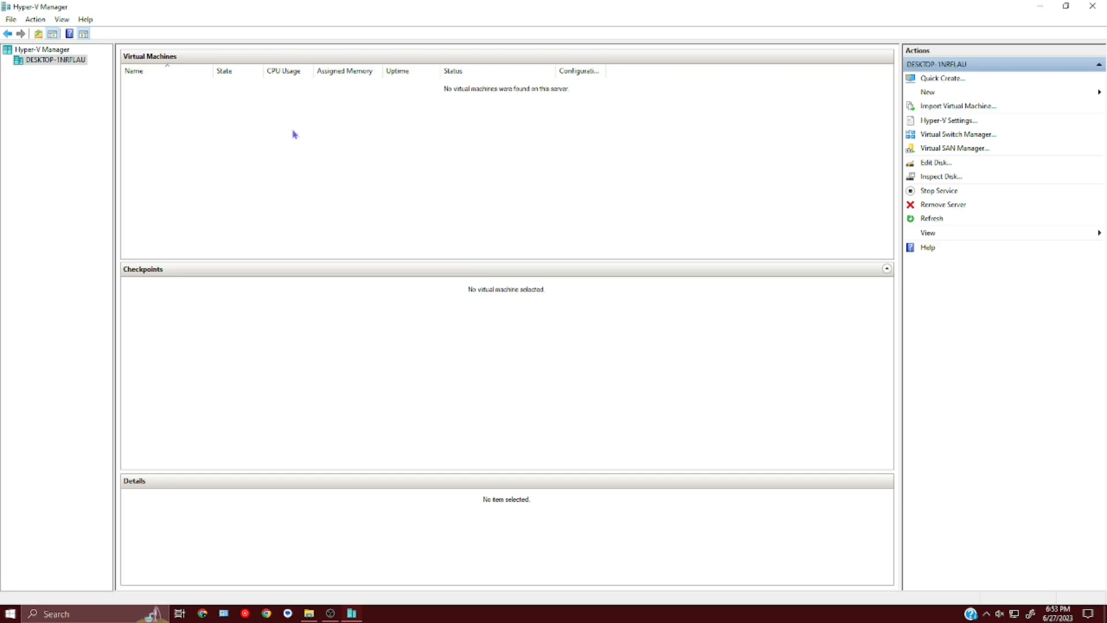
- Start a New Virtual Machine from the local host and name it Ubuntu 1st Try
{"action": "right_click", "coordinate": [51, 67]}
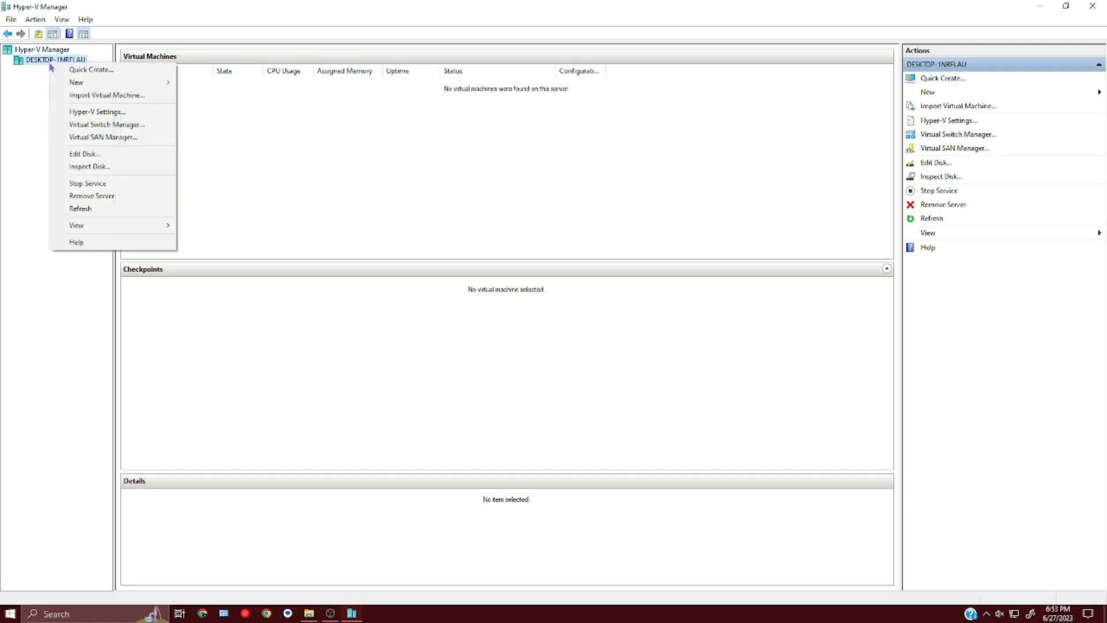
{"action": "mouse_move", "coordinate": [128, 86]}
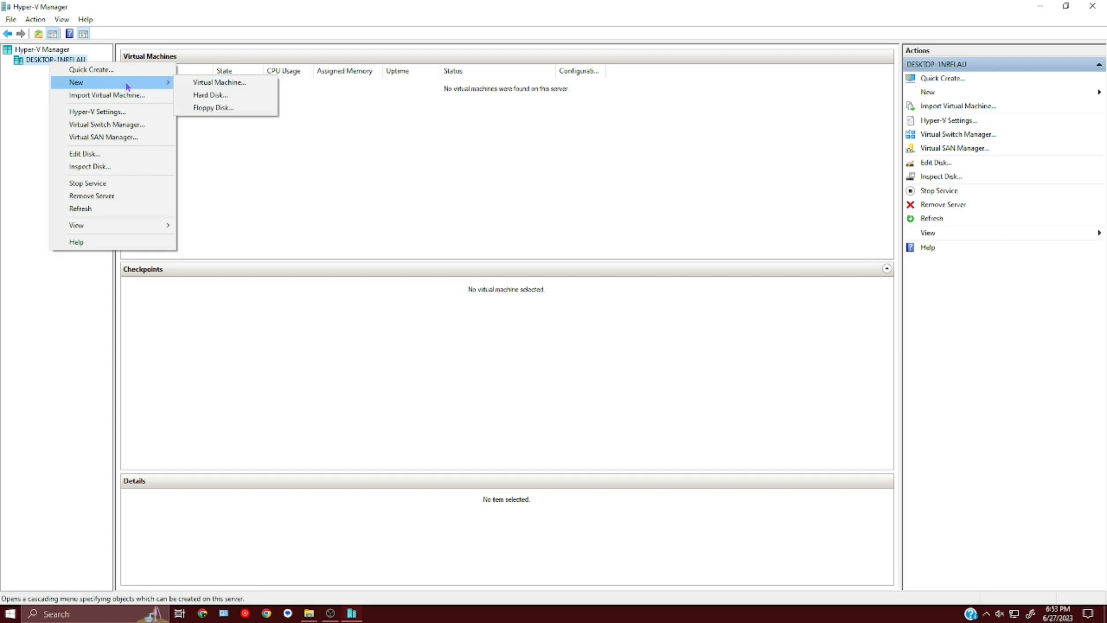
{"action": "left_click", "coordinate": [199, 88]}
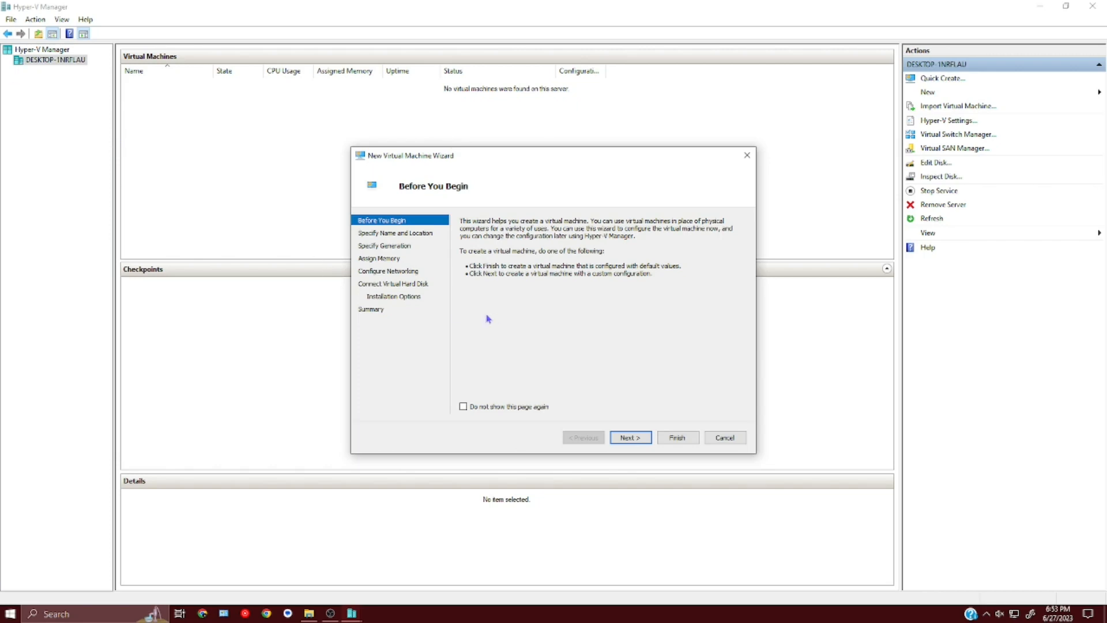
{"action": "left_click", "coordinate": [630, 439]}
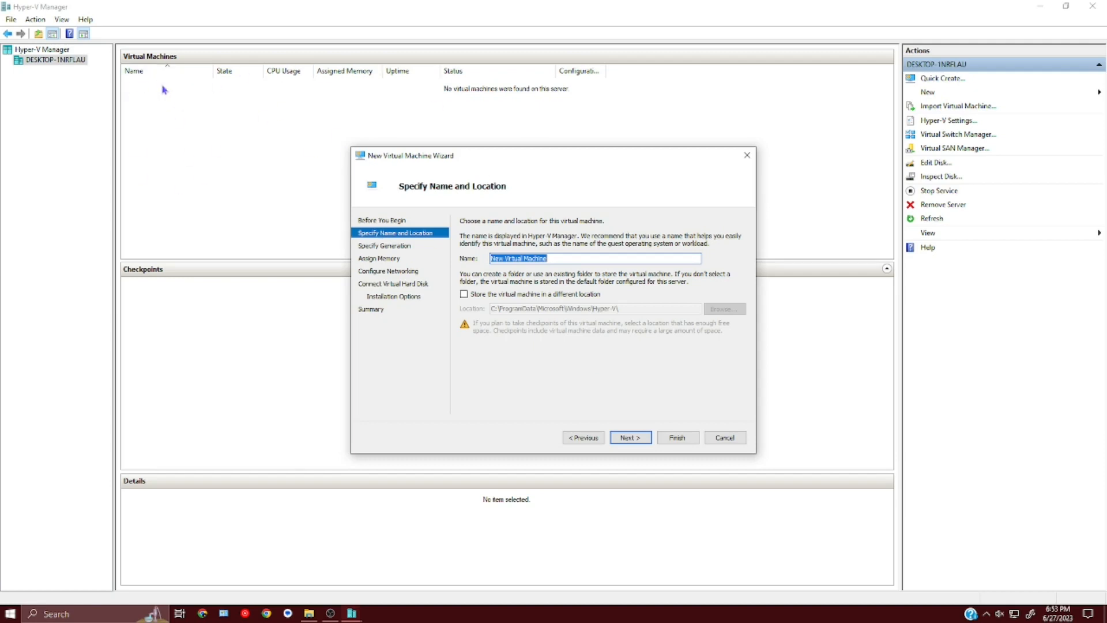
{"action": "type", "text": "Ubuntu 1st Try"}
{"action": "key", "text": "Return"}
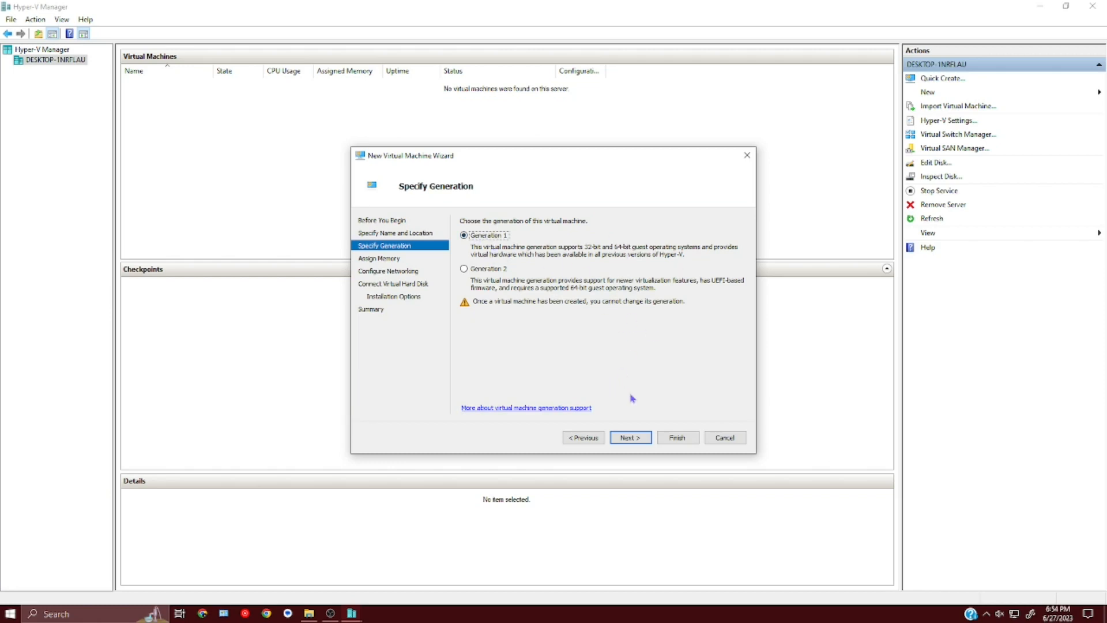
- Keep Generation 1 and give 4096 MB startup memory with Dynamic Memory off
{"action": "left_click", "coordinate": [637, 437]}
{"action": "left_click", "coordinate": [630, 439]}
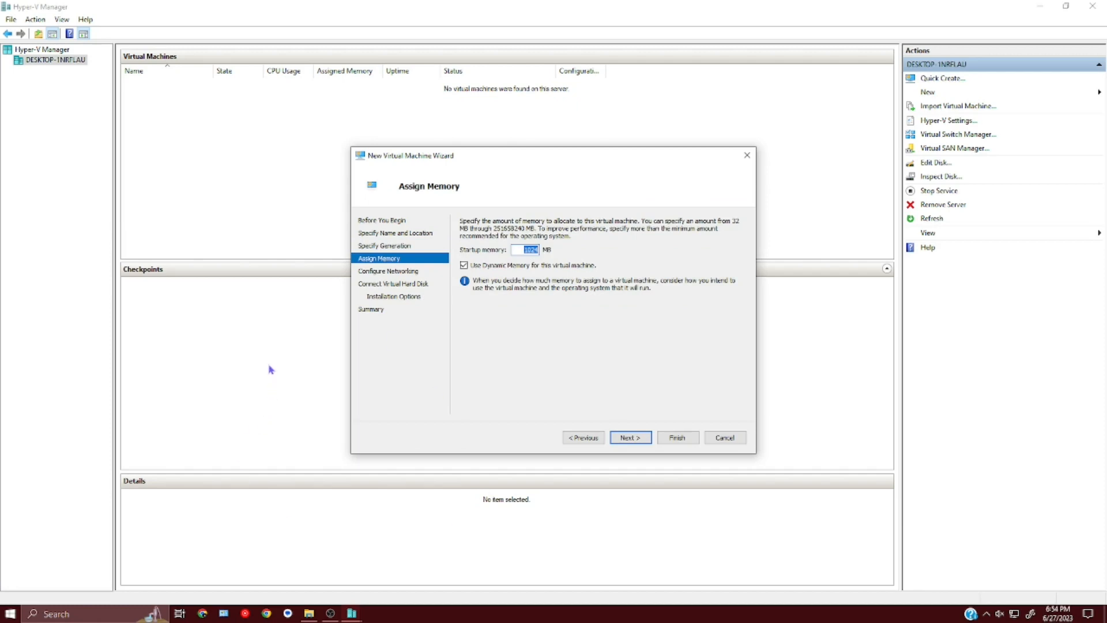
{"action": "type", "text": "4096"}
{"action": "left_click", "coordinate": [464, 267]}
{"action": "double_click", "coordinate": [522, 249]}
{"action": "left_click", "coordinate": [636, 439]}
- Connect the network adapter to the ex-sw switch
{"action": "left_click", "coordinate": [518, 247]}
{"action": "left_click", "coordinate": [517, 244]}
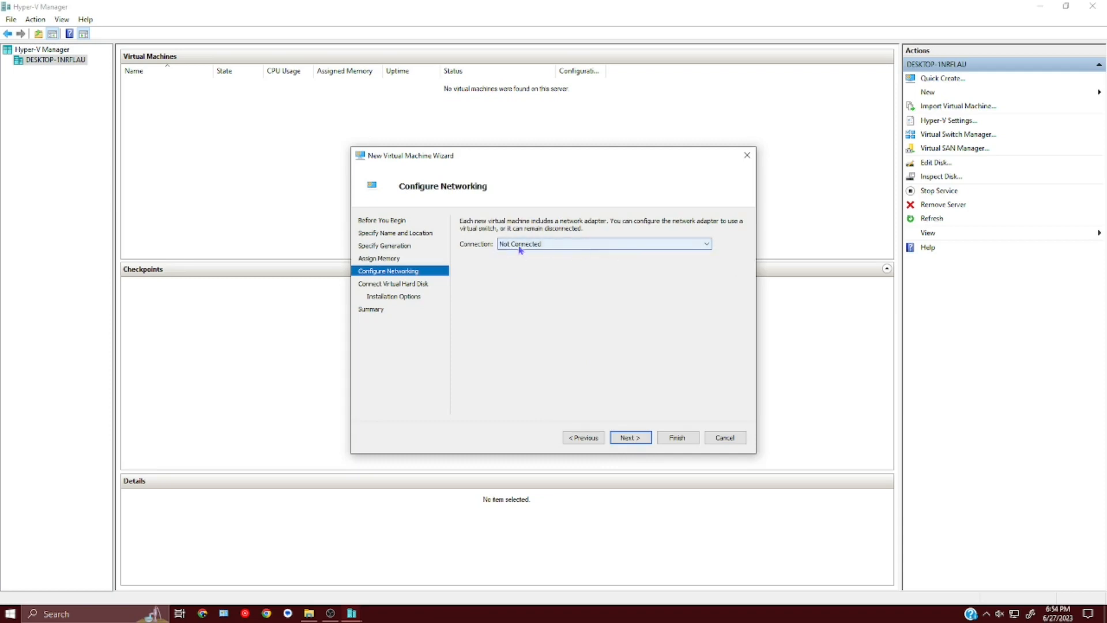
{"action": "left_click", "coordinate": [519, 246]}
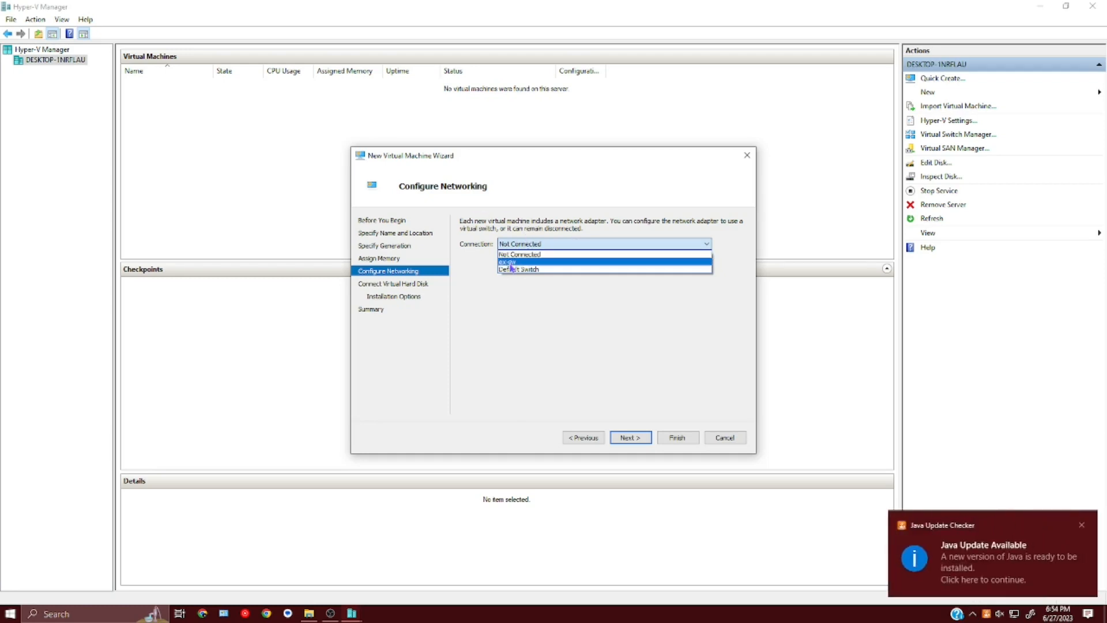
{"action": "left_click", "coordinate": [511, 264]}
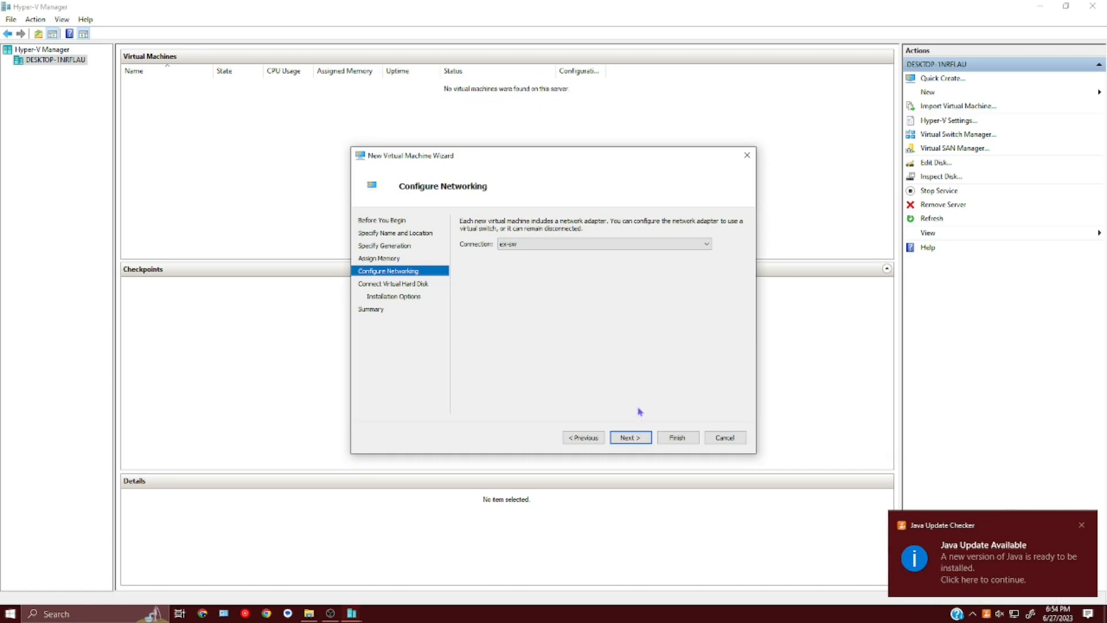
{"action": "left_click", "coordinate": [630, 438]}
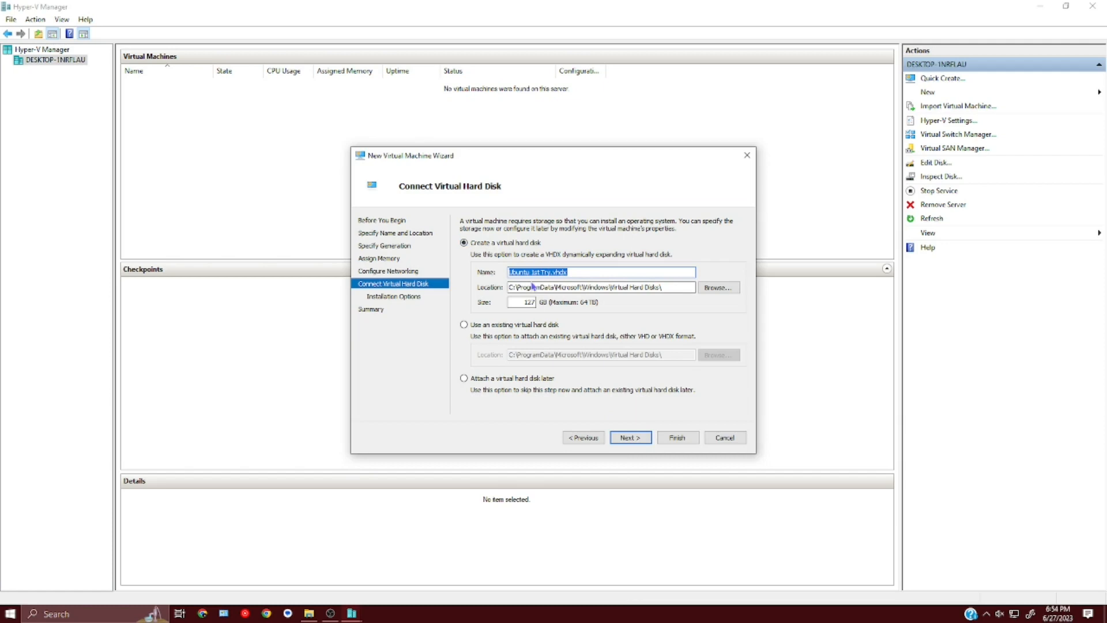
- Keep the default new 127 GB VHDX virtual hard disk
{"action": "left_click_drag", "start_coordinate": [569, 271], "coordinate": [554, 272]}
{"action": "double_click", "coordinate": [524, 302]}
{"action": "left_click", "coordinate": [638, 439]}
{"action": "left_click", "coordinate": [638, 439]}
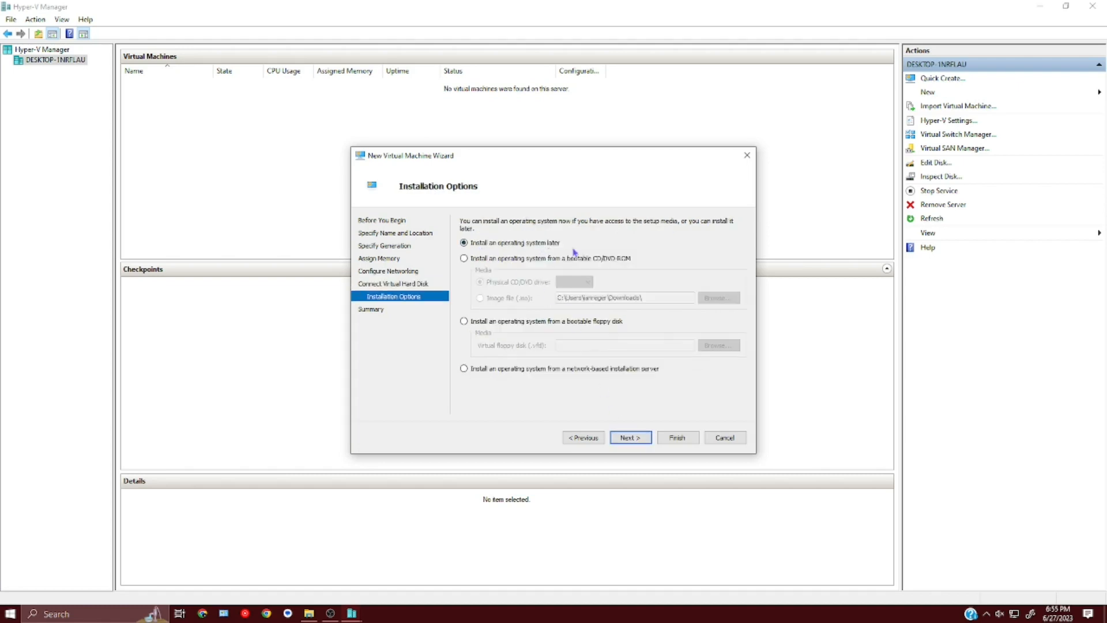
- Install from the bootable image E:\ISOs\debian-11.7.0-amd64-netinst.iso
{"action": "left_click", "coordinate": [464, 259]}
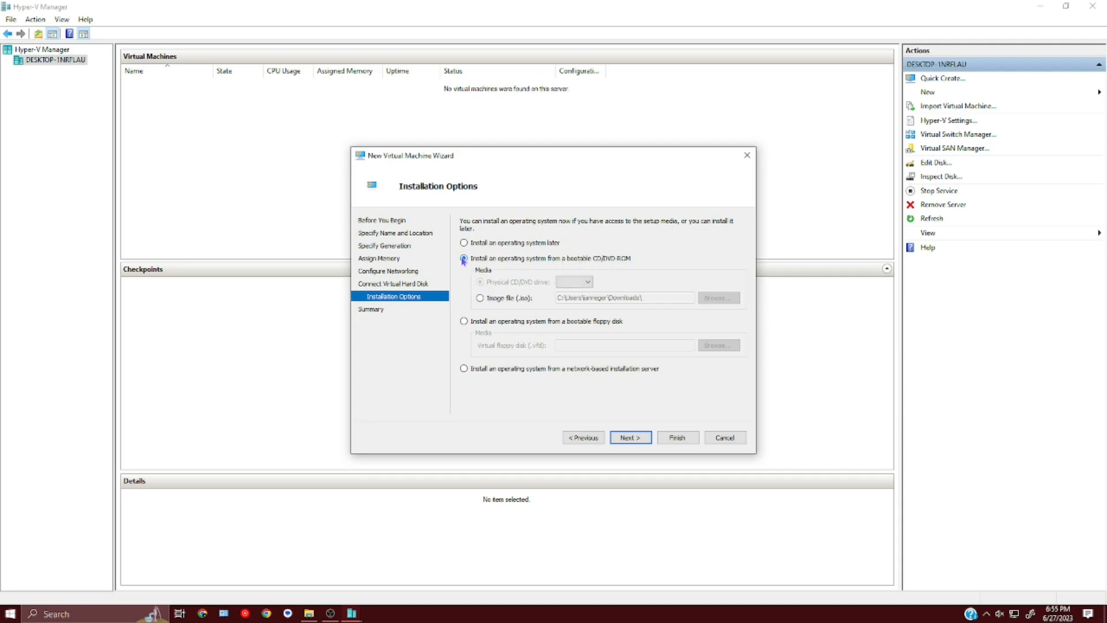
{"action": "left_click", "coordinate": [481, 298]}
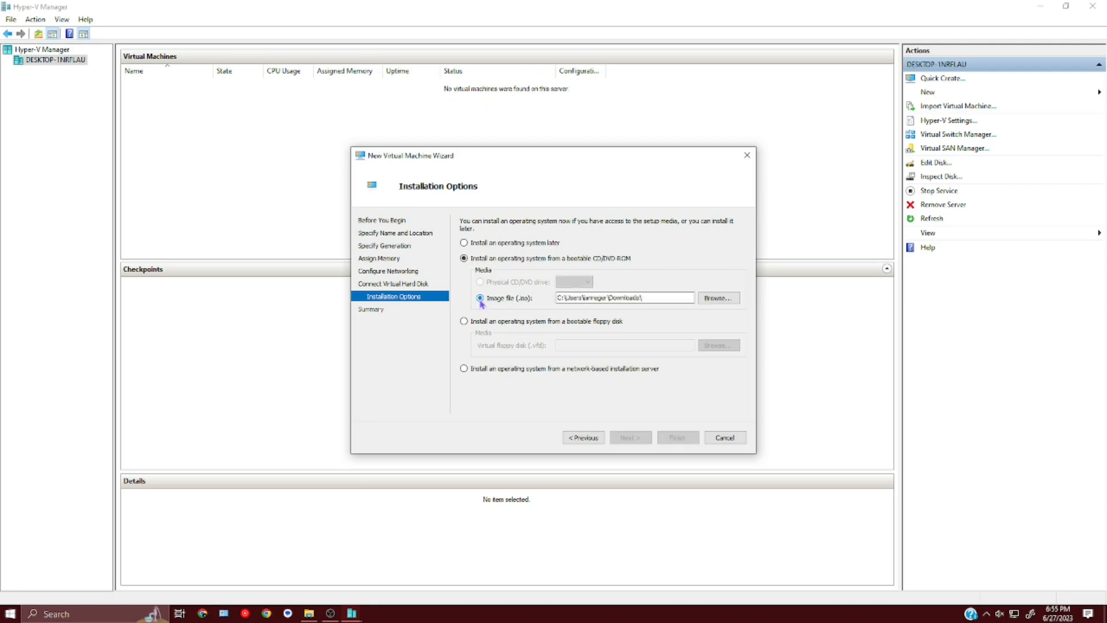
{"action": "left_click", "coordinate": [719, 299]}
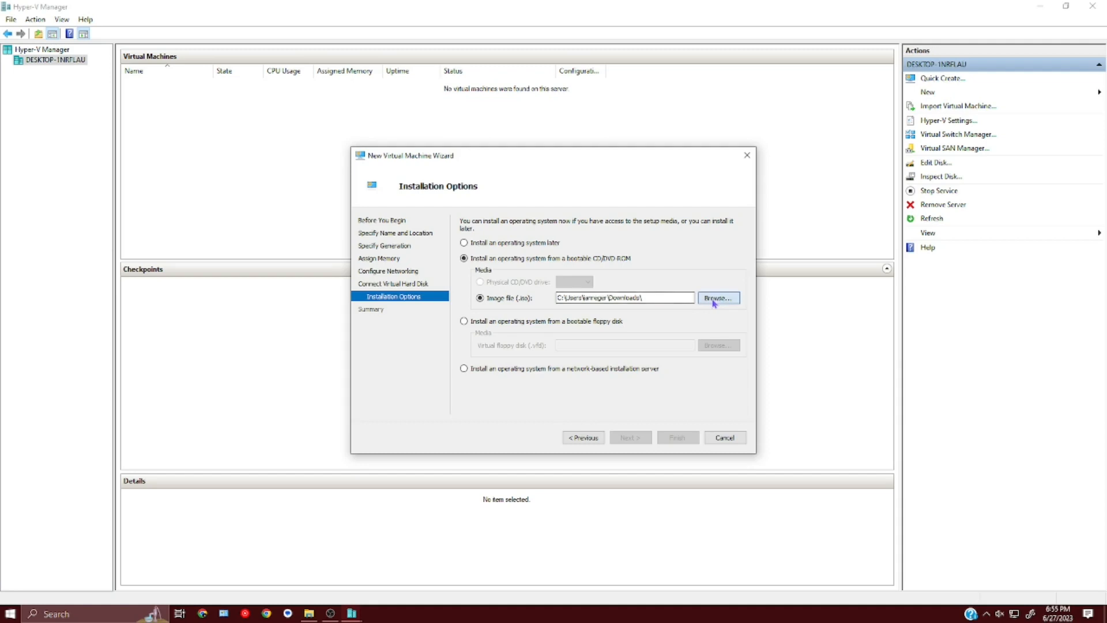
{"action": "scroll", "coordinate": [382, 468], "scroll_direction": "down", "scroll_amount": 2}
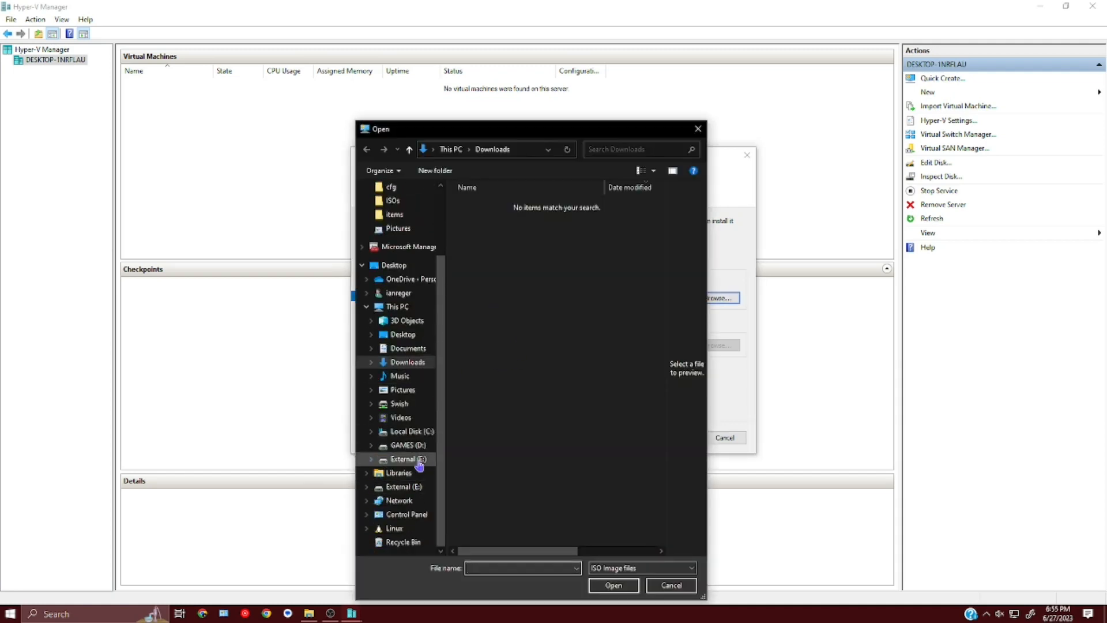
{"action": "left_click", "coordinate": [412, 459]}
{"action": "double_click", "coordinate": [477, 254]}
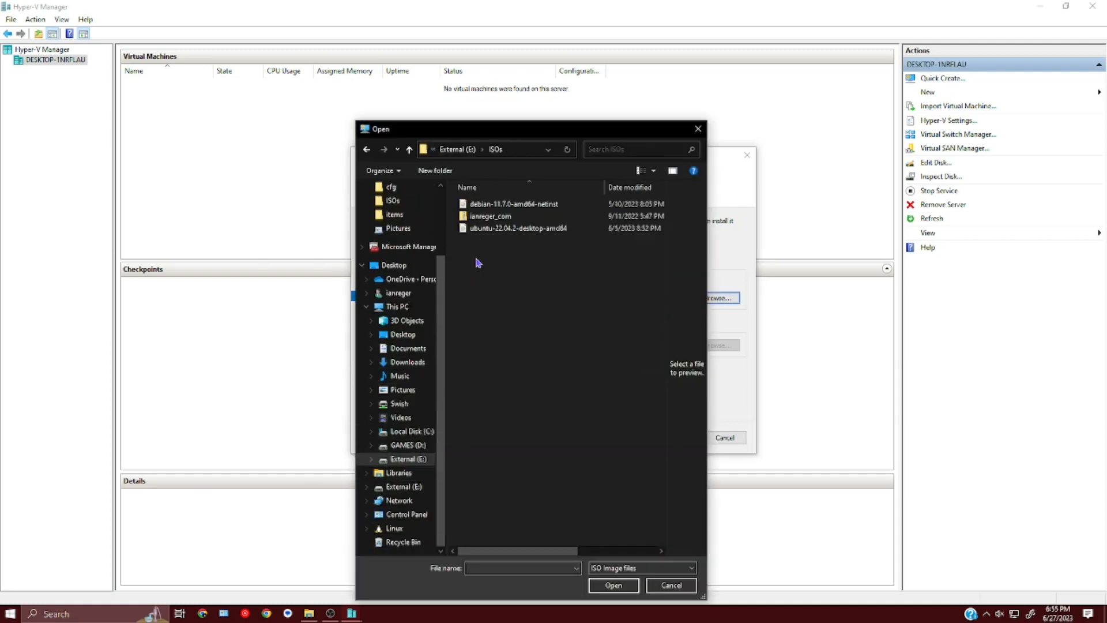
{"action": "double_click", "coordinate": [485, 206]}
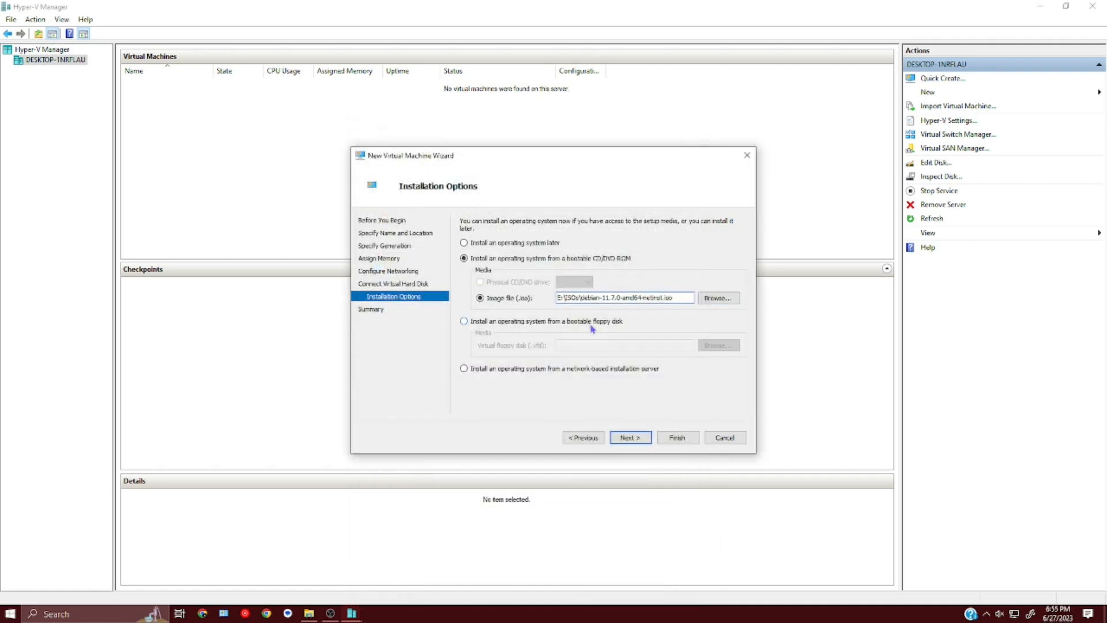
- Finish the wizard to create Ubuntu 1st Try and connect to it
{"action": "left_click", "coordinate": [633, 440]}
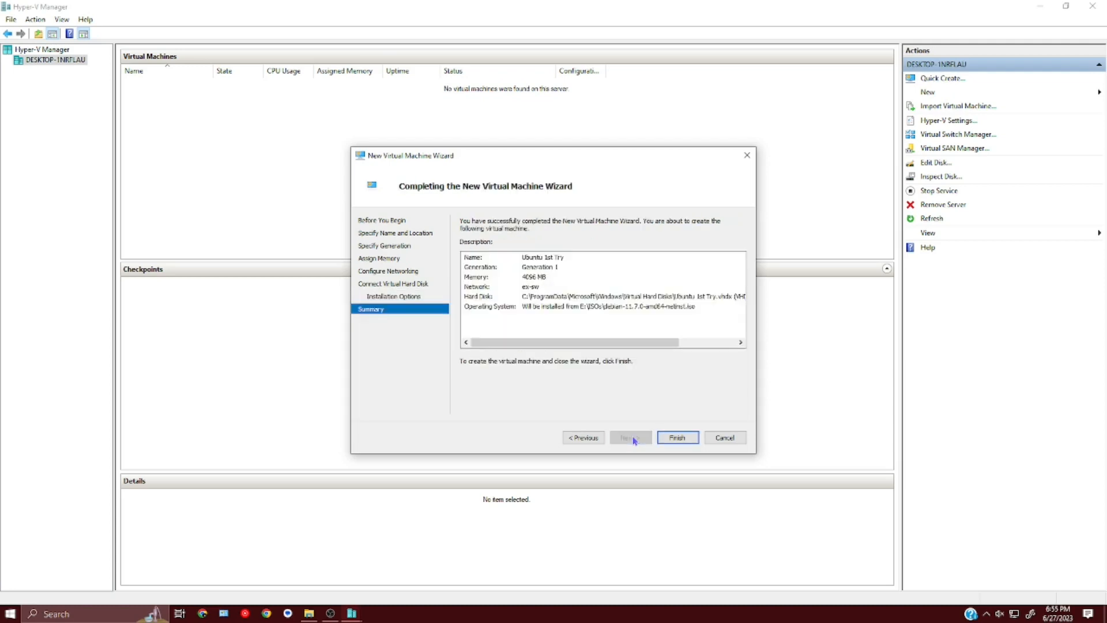
{"action": "left_click", "coordinate": [675, 440]}
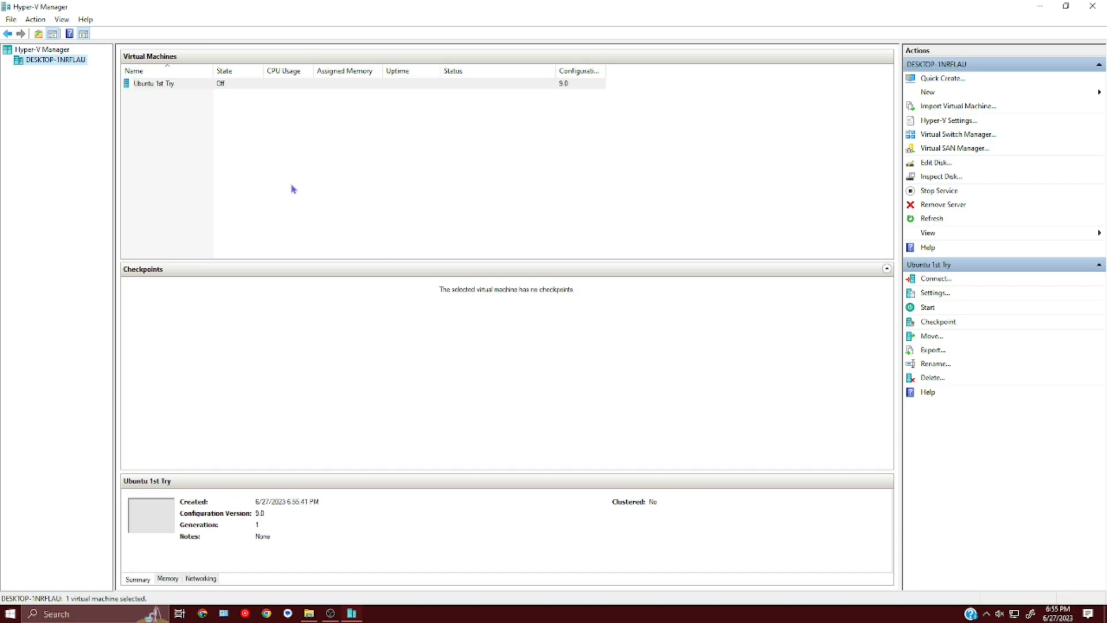
{"action": "left_click", "coordinate": [144, 86]}
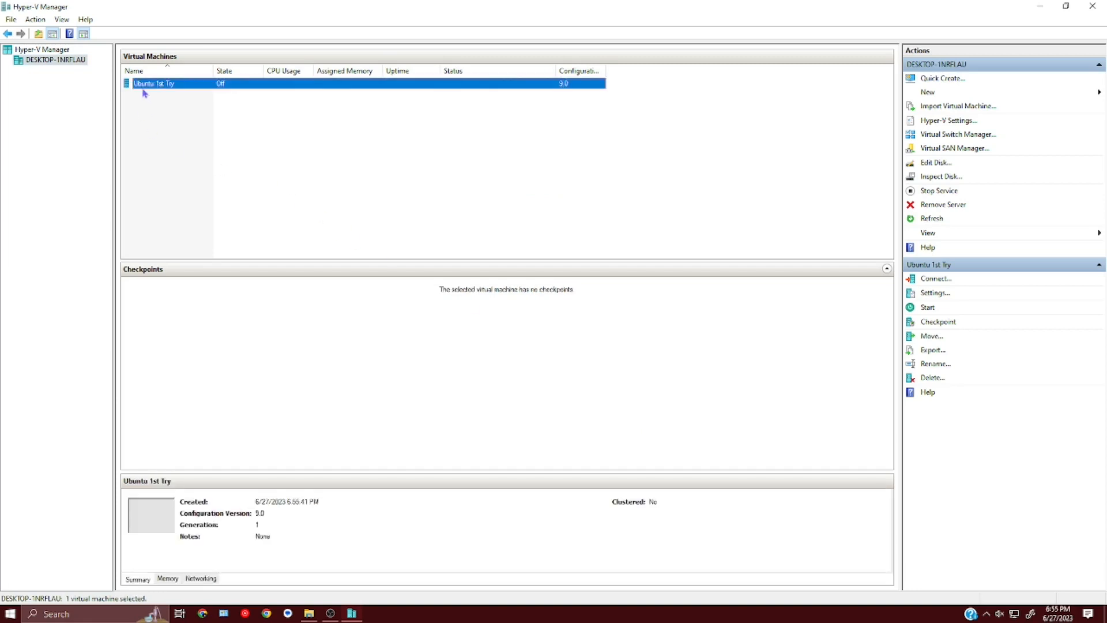
{"action": "right_click", "coordinate": [219, 88]}
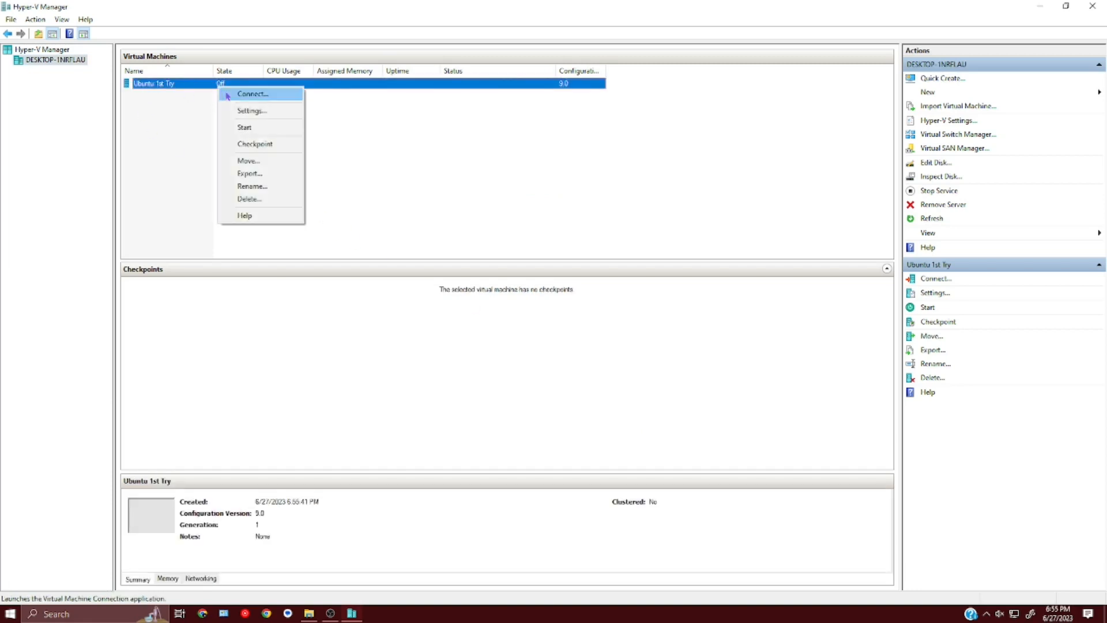
{"action": "left_click", "coordinate": [228, 96]}
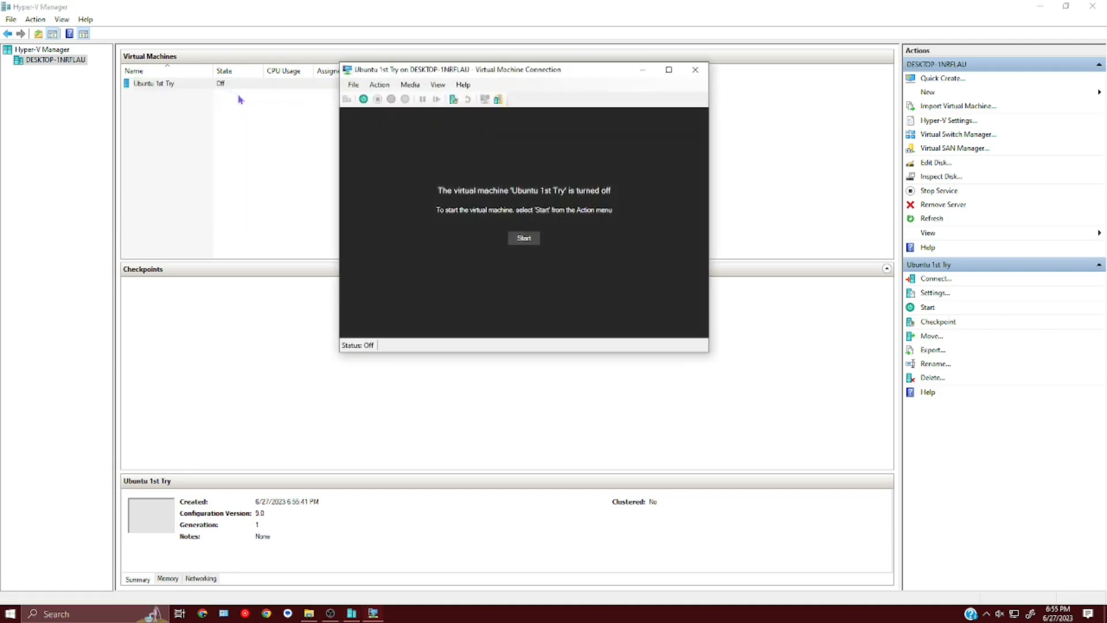
- Start Ubuntu 1st Try and maximize its window to show the Debian 11 installer
{"action": "left_click", "coordinate": [515, 240]}
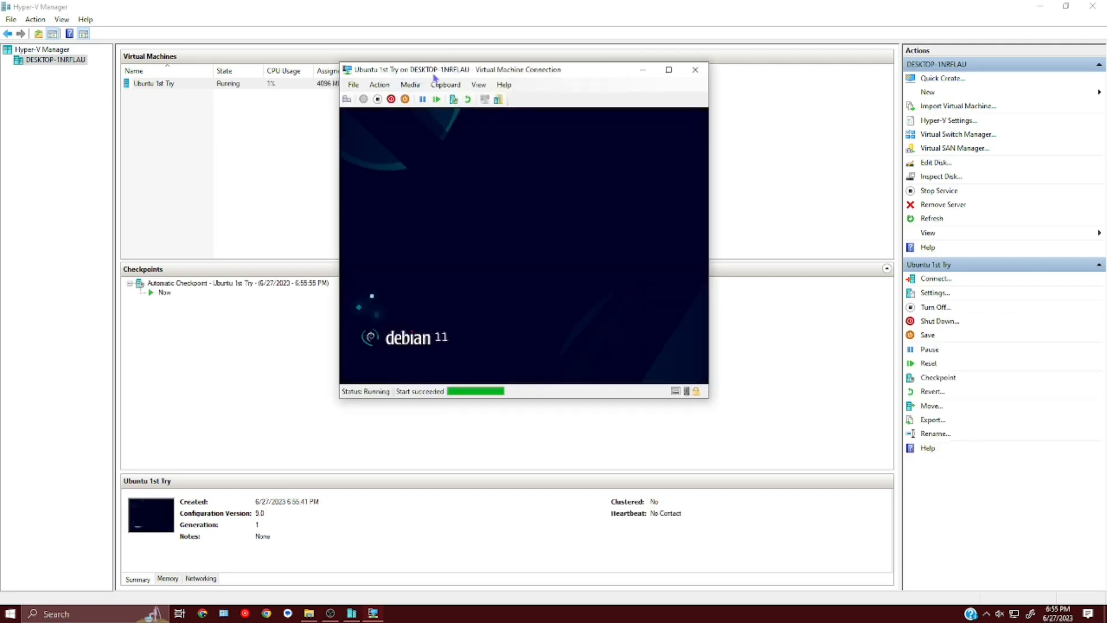
{"action": "left_click", "coordinate": [669, 70]}
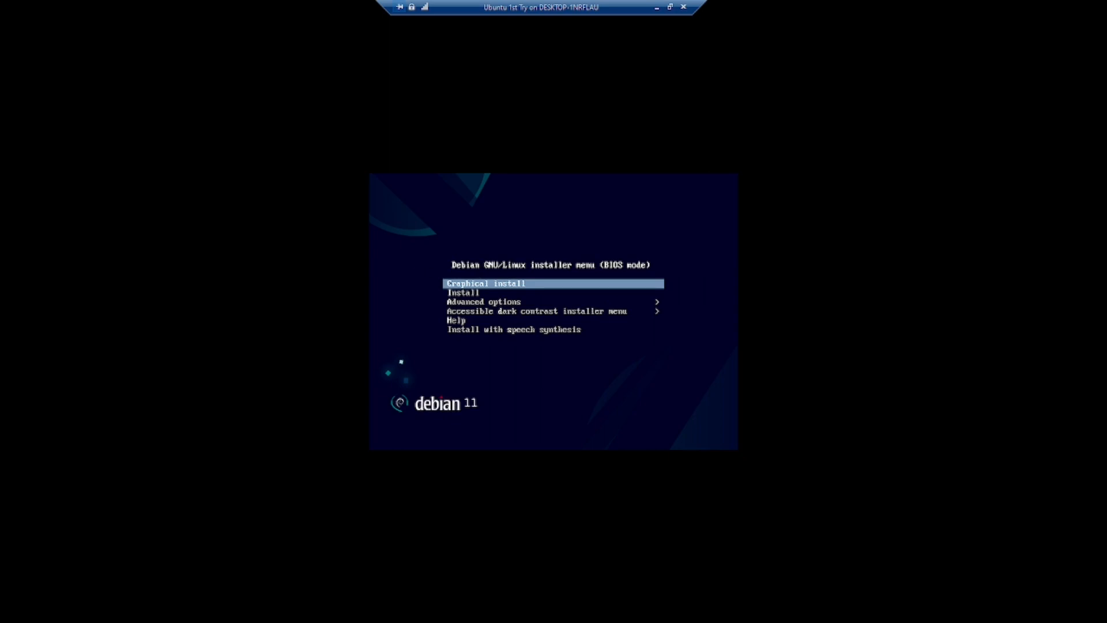
- Start the graphical install and accept English, United States and the American English keymap
{"action": "key", "text": "Return"}
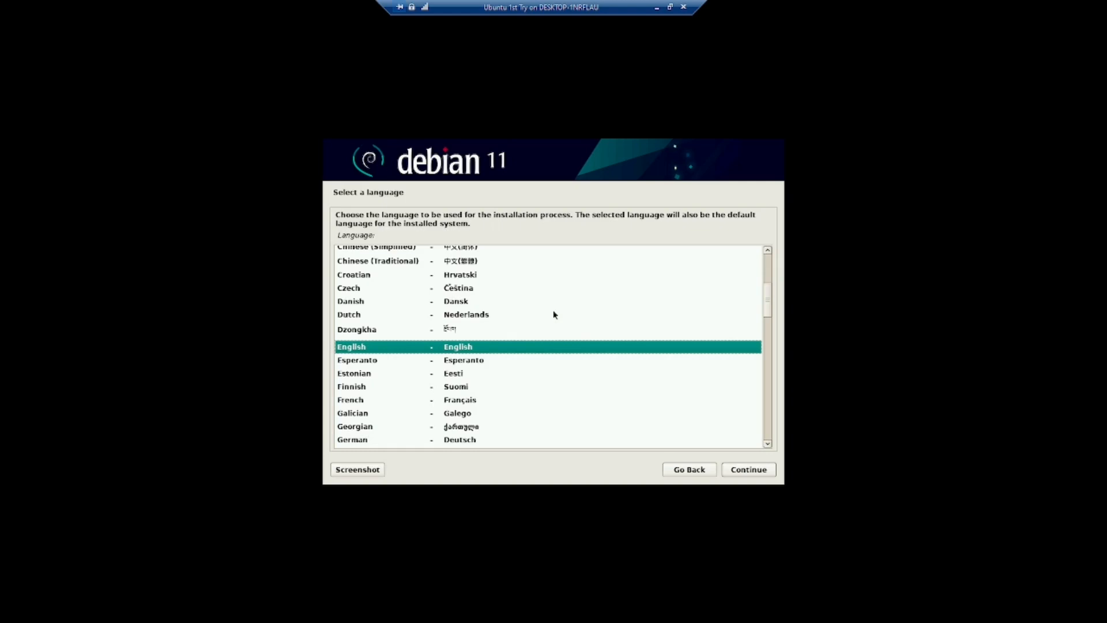
{"action": "left_click", "coordinate": [408, 348]}
{"action": "left_click", "coordinate": [741, 472]}
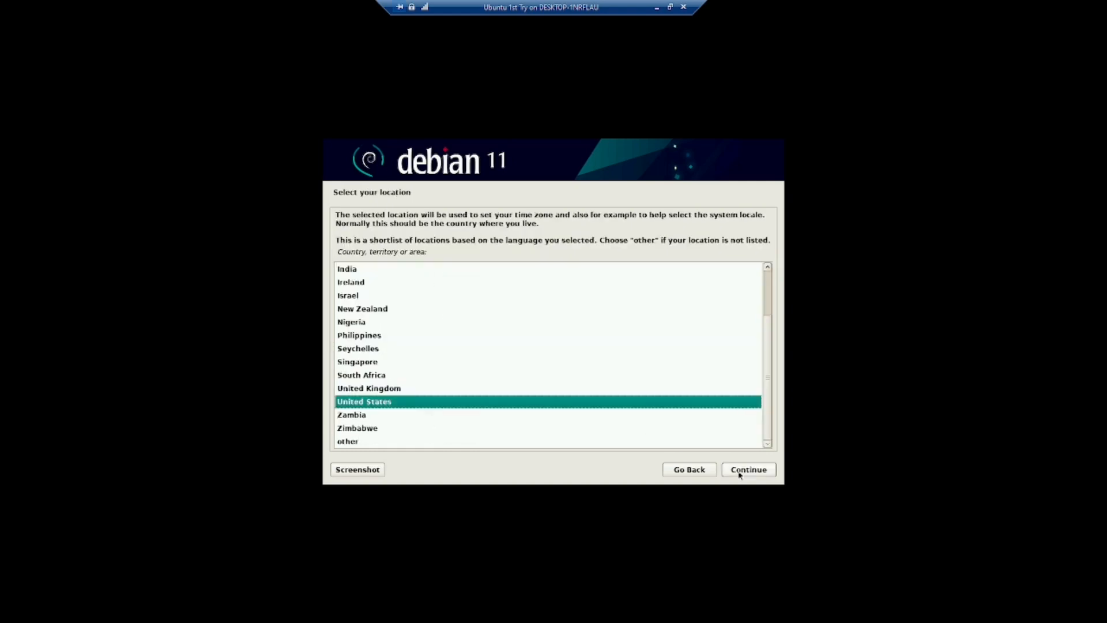
{"action": "left_click", "coordinate": [743, 470]}
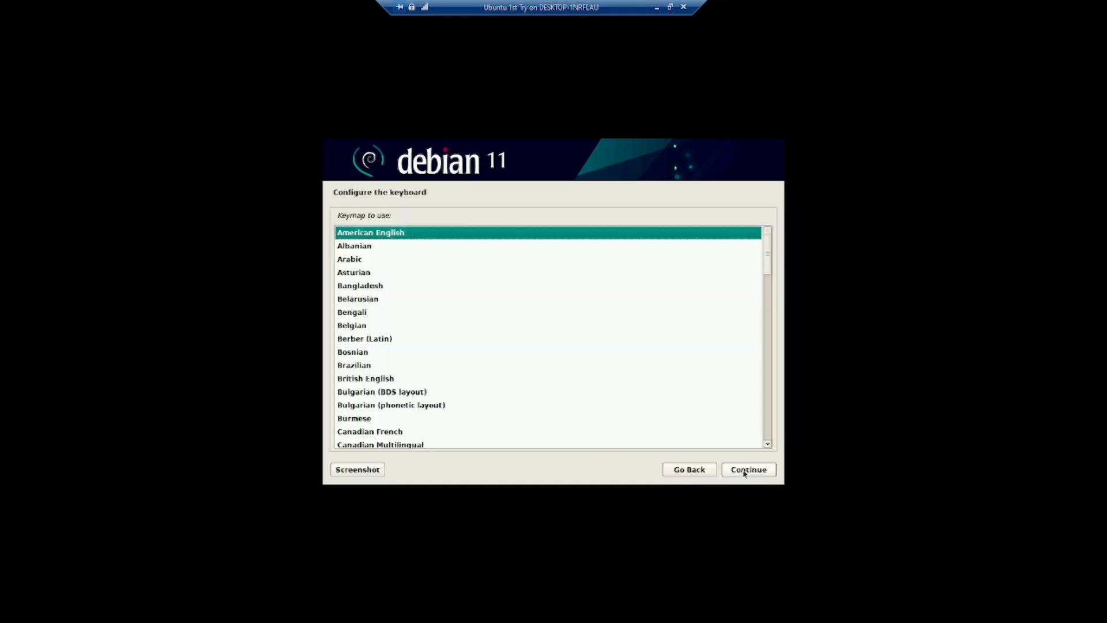
{"action": "left_click", "coordinate": [754, 476]}
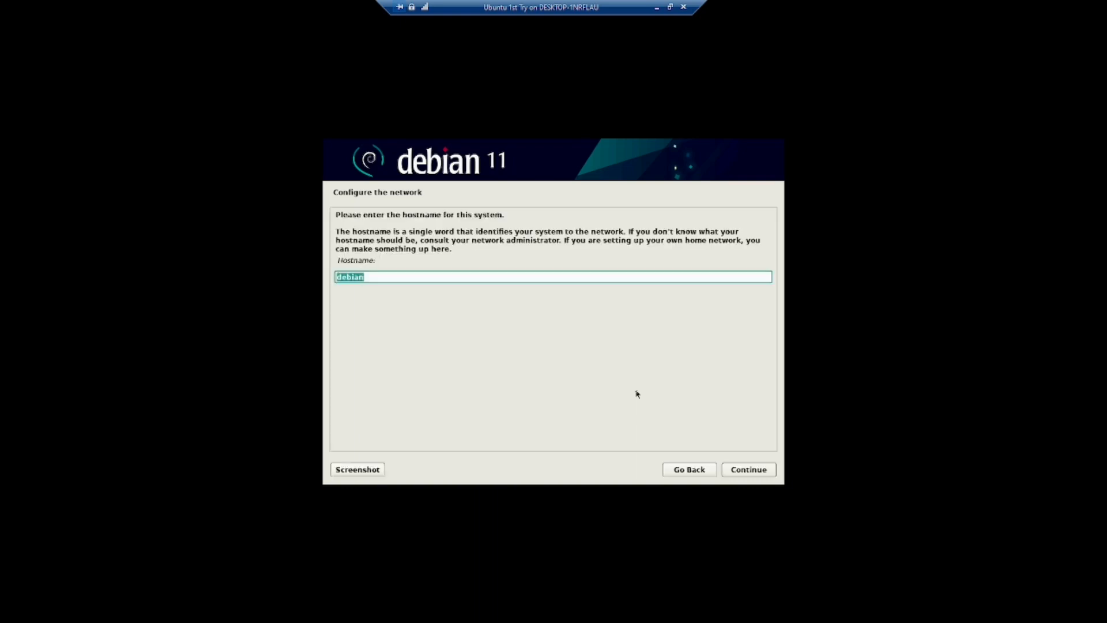
- Set the hostname to 'ubuntu-1st' and leave the domain name empty
{"action": "type", "text": "ubuntu-1st"}
{"action": "left_click", "coordinate": [755, 471]}
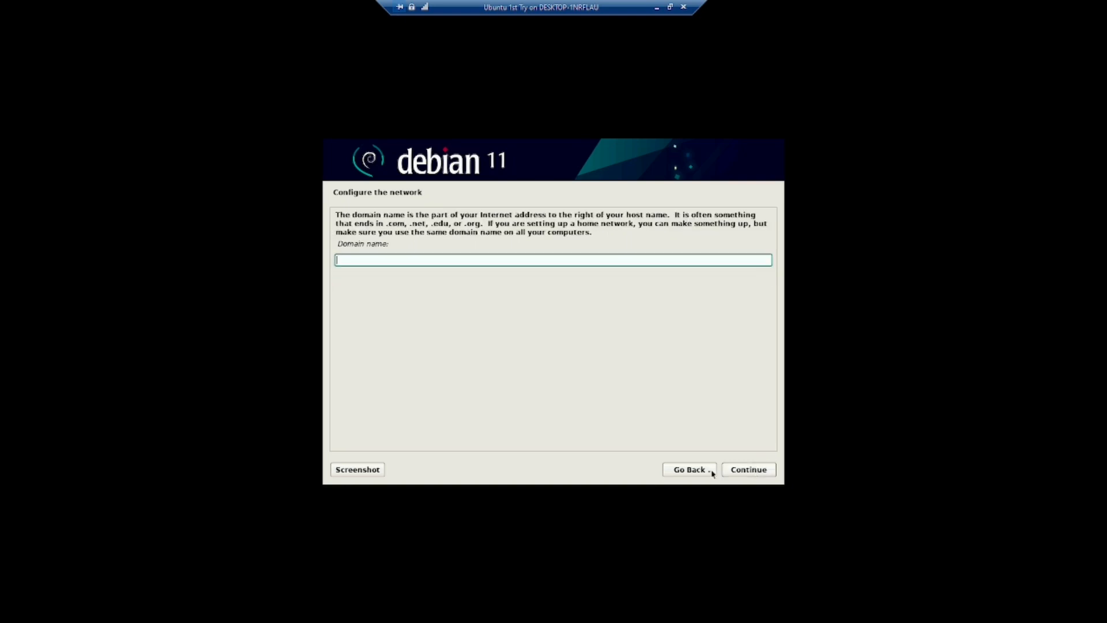
{"action": "left_click", "coordinate": [752, 476]}
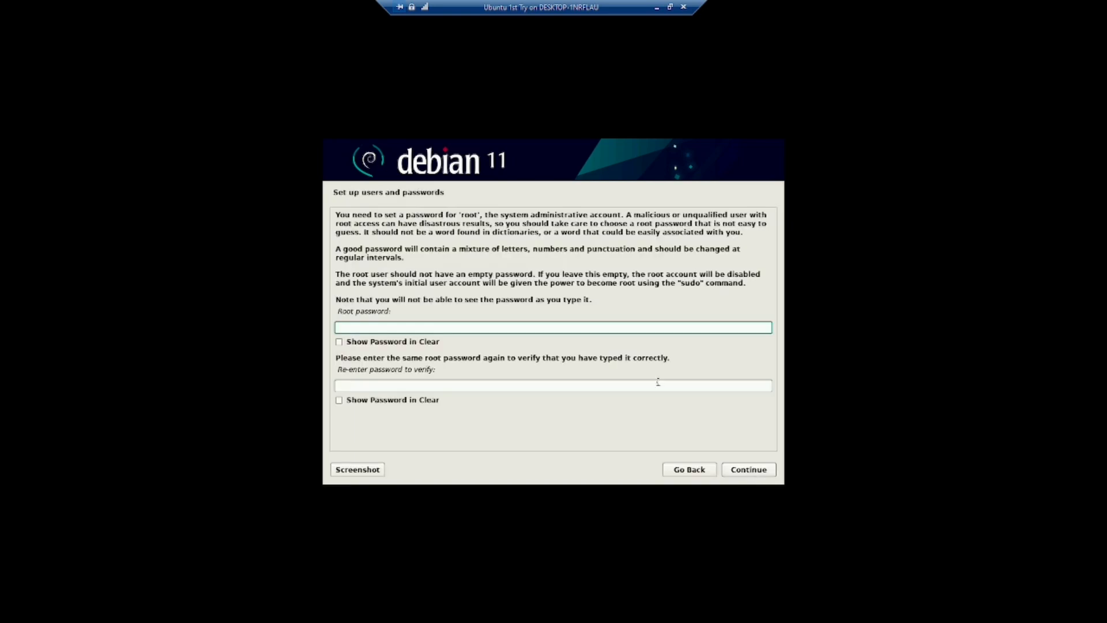
- Set and confirm the root password
{"action": "type", "text": "*********"}
{"action": "key", "text": "Tab"}
{"action": "key", "text": "Tab"}
{"action": "type", "text": "*********"}
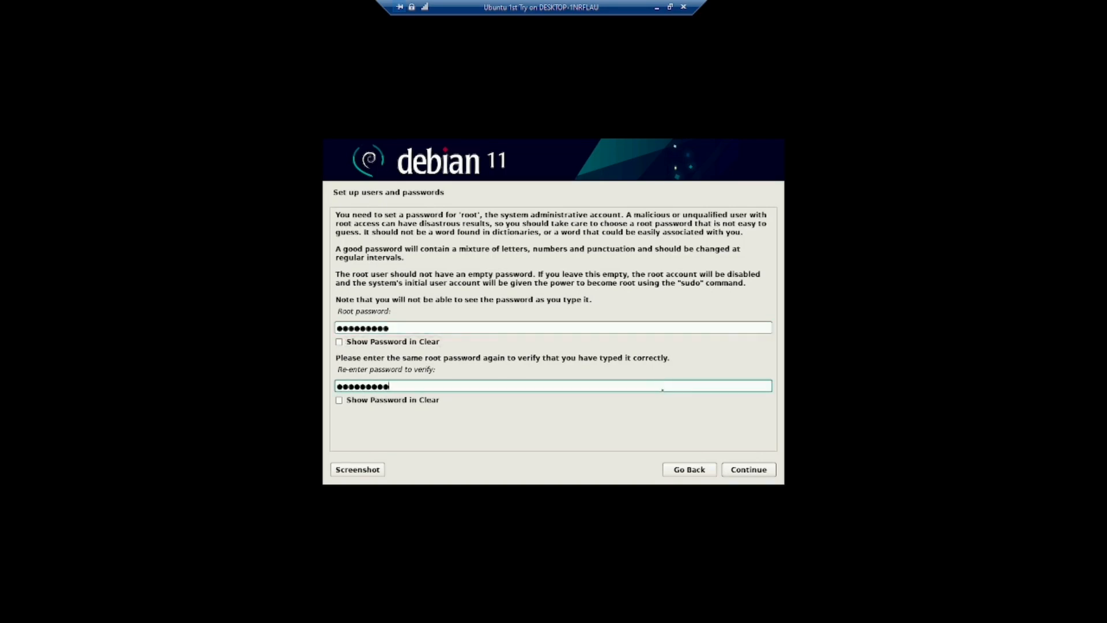
{"action": "left_click", "coordinate": [737, 474]}
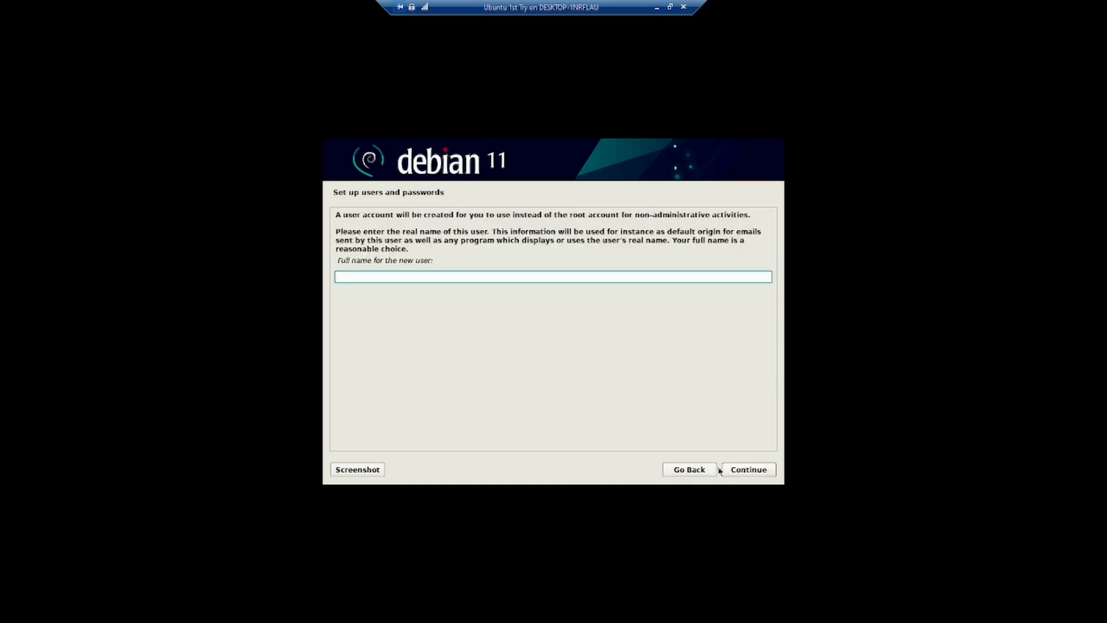
- Create the user account with full name, suggested username and password, and keep Eastern time zone
{"action": "type", "text": "Ian"}
{"action": "key", "text": "Return"}
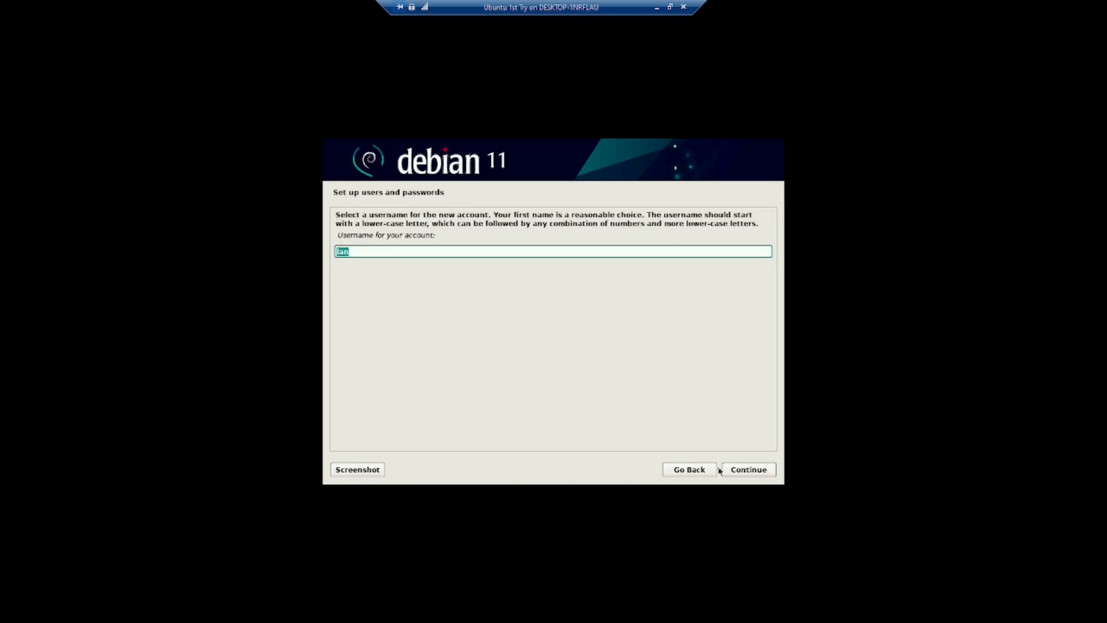
{"action": "key", "text": "Return"}
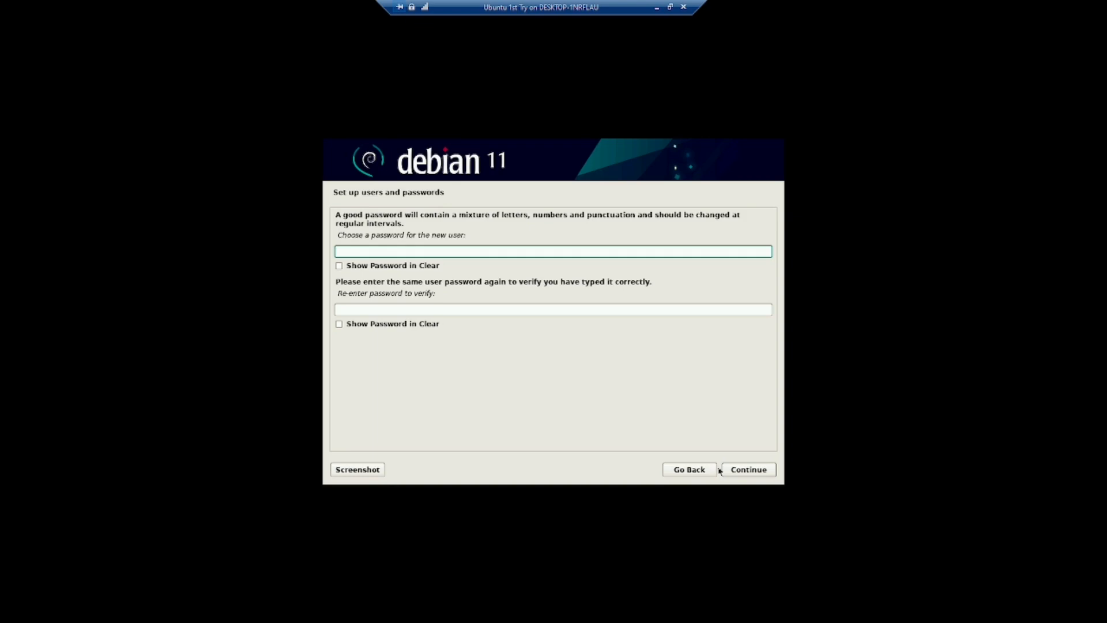
{"action": "type", "text": "1234567"}
{"action": "key", "text": "Tab"}
{"action": "key", "text": "Tab"}
{"action": "type", "text": "1234567"}
{"action": "key", "text": "Return"}
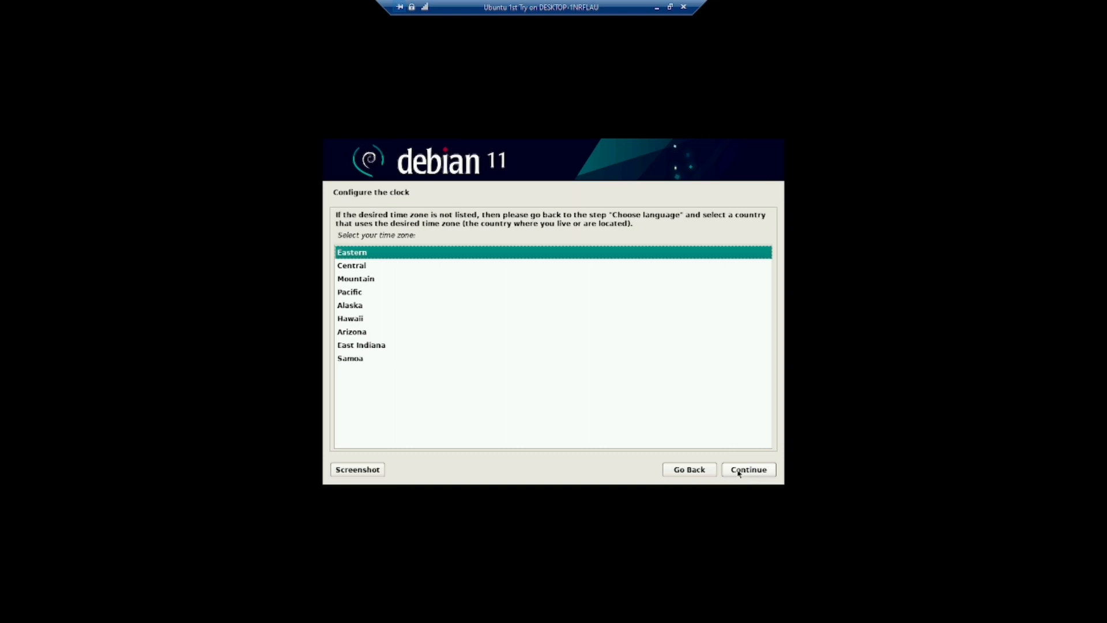
{"action": "left_click", "coordinate": [738, 473]}
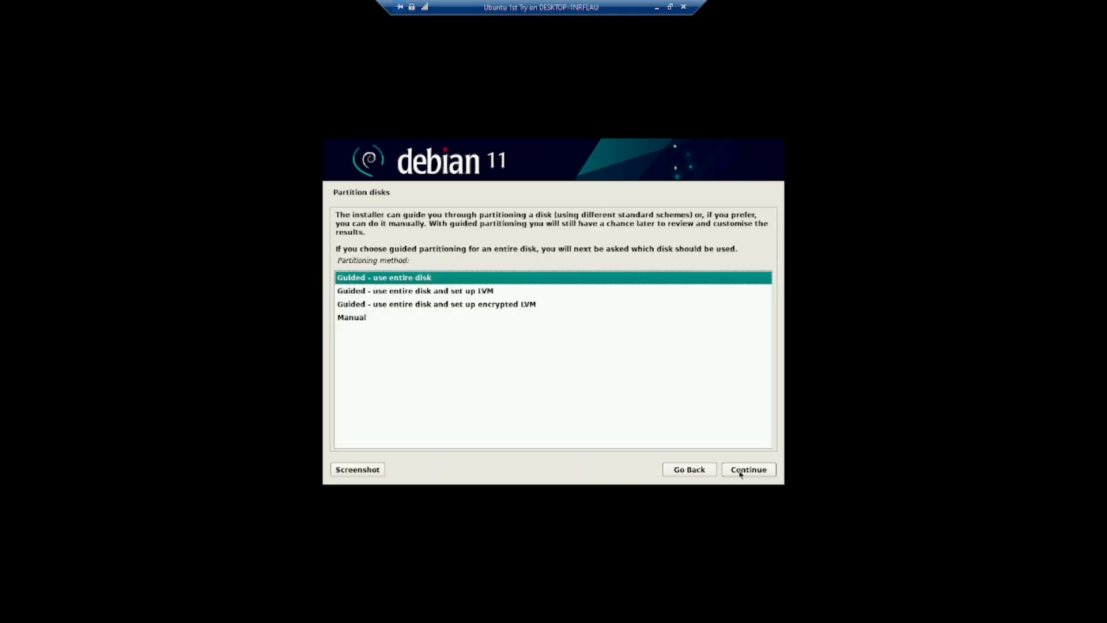
- Partition the SCSI1 disk using guided entire-disk, all files in one partition, and write the changes
{"action": "left_click", "coordinate": [740, 473]}
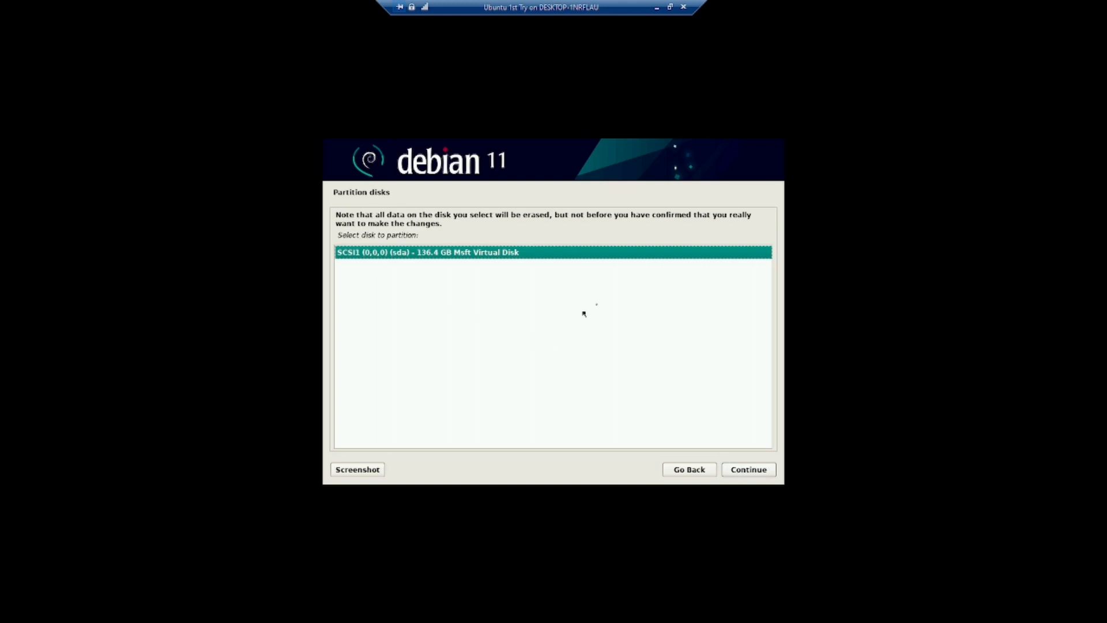
{"action": "left_click", "coordinate": [752, 474]}
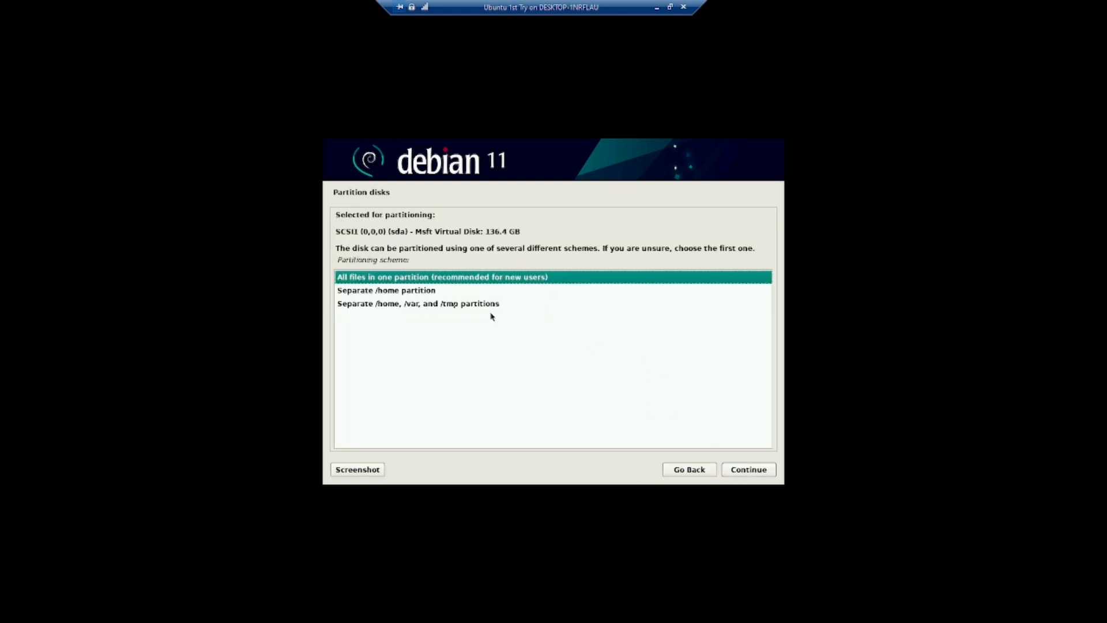
{"action": "left_click", "coordinate": [752, 474]}
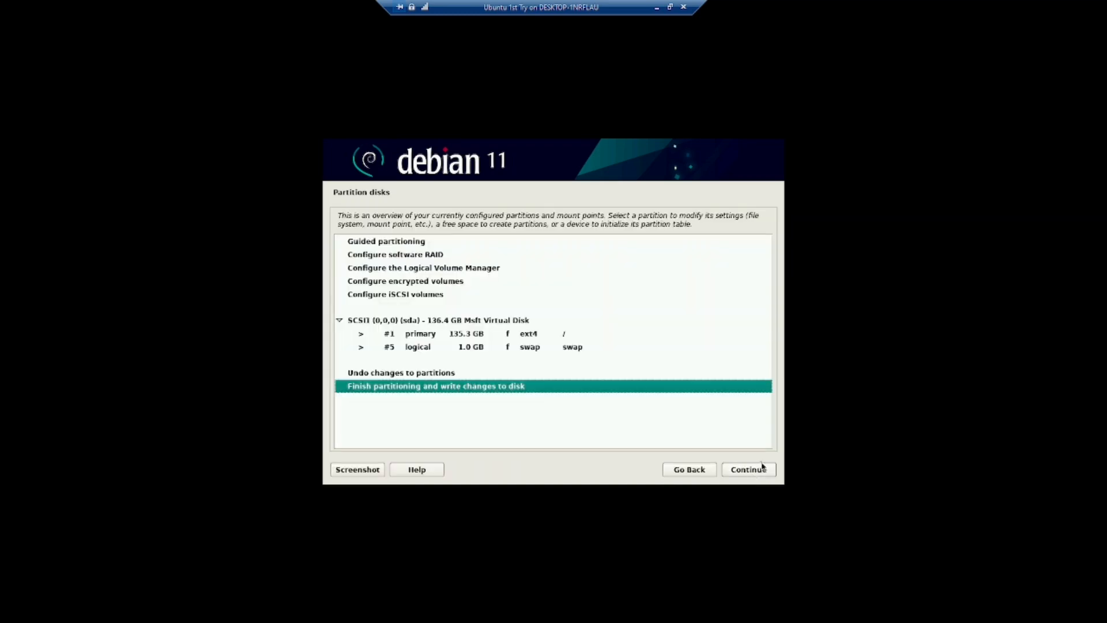
{"action": "left_click", "coordinate": [760, 475]}
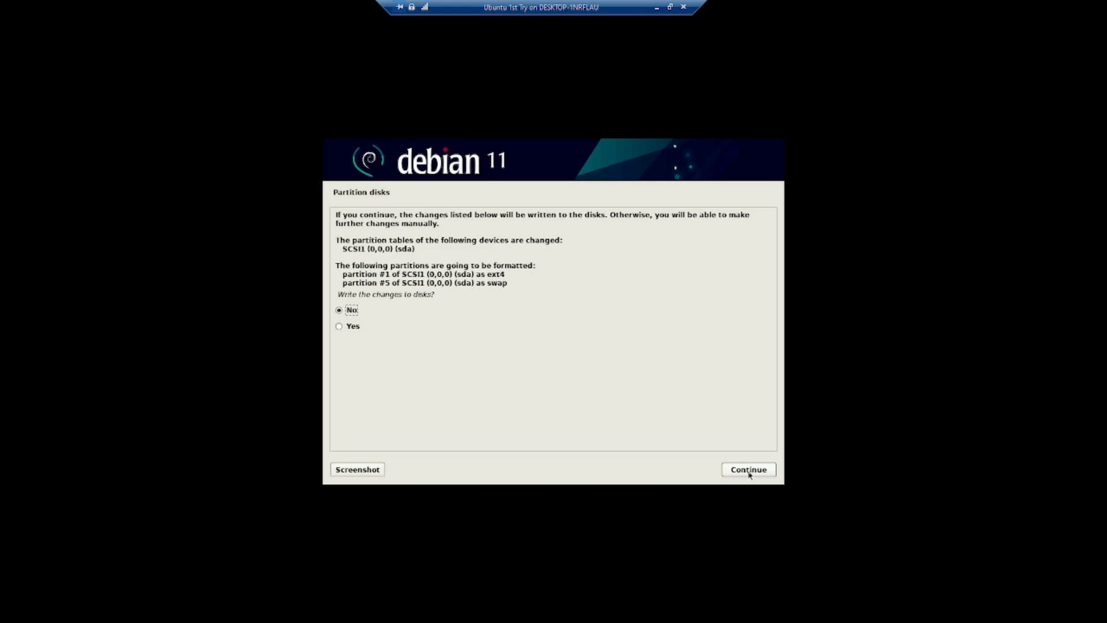
{"action": "left_click", "coordinate": [749, 474]}
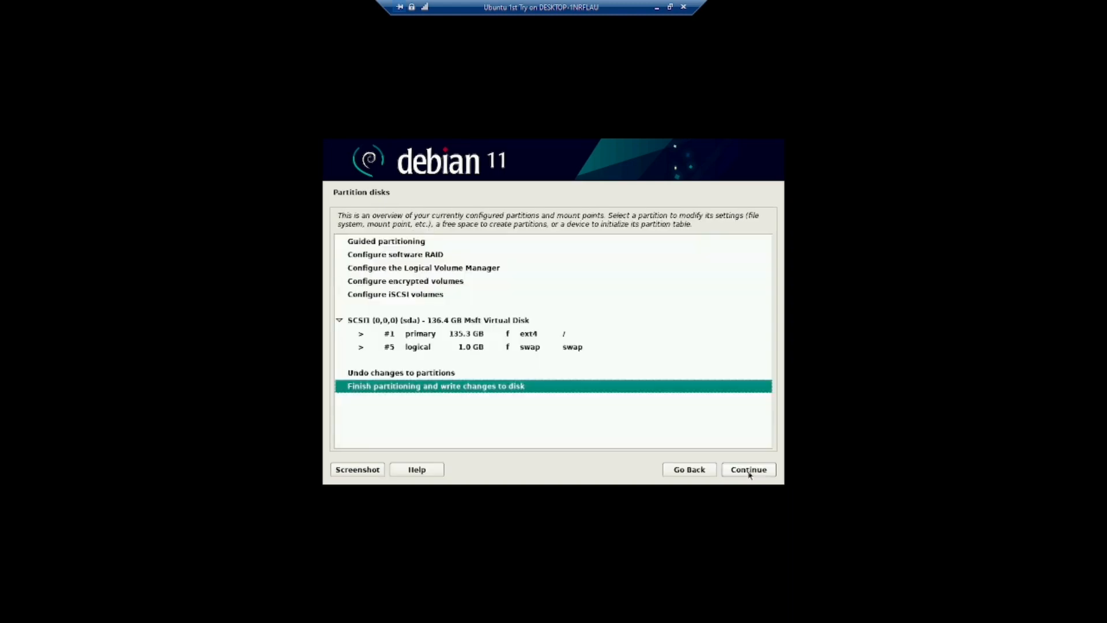
{"action": "left_click", "coordinate": [749, 474]}
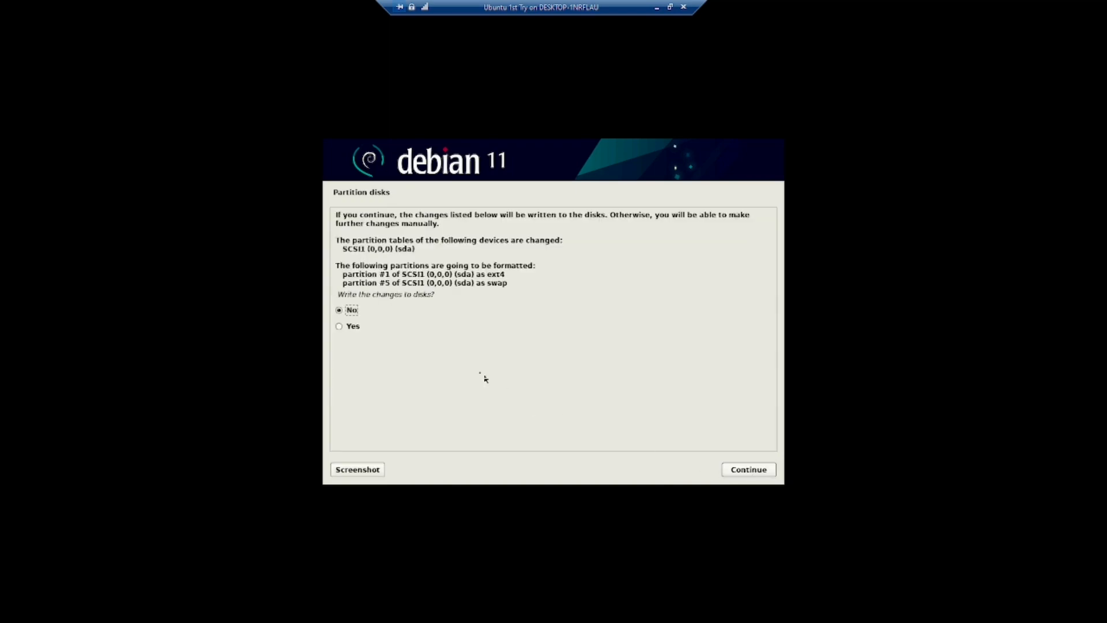
{"action": "left_click", "coordinate": [376, 327]}
{"action": "left_click", "coordinate": [747, 469]}
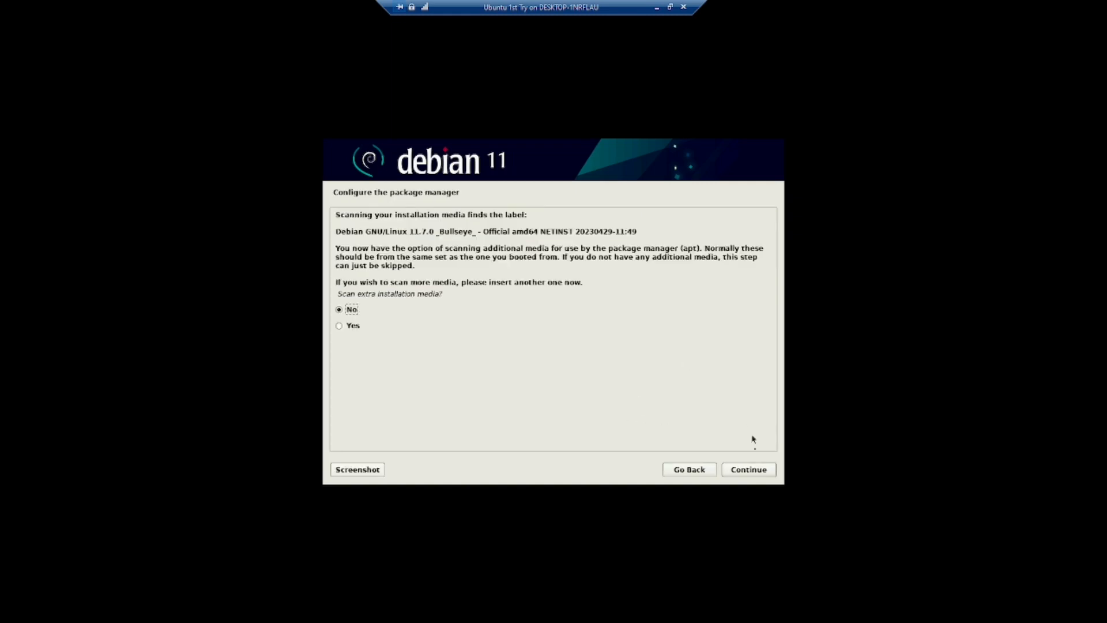
- Skip extra media, use the United States deb.debian.org mirror with no proxy, and add SSH server
{"action": "left_click", "coordinate": [746, 474]}
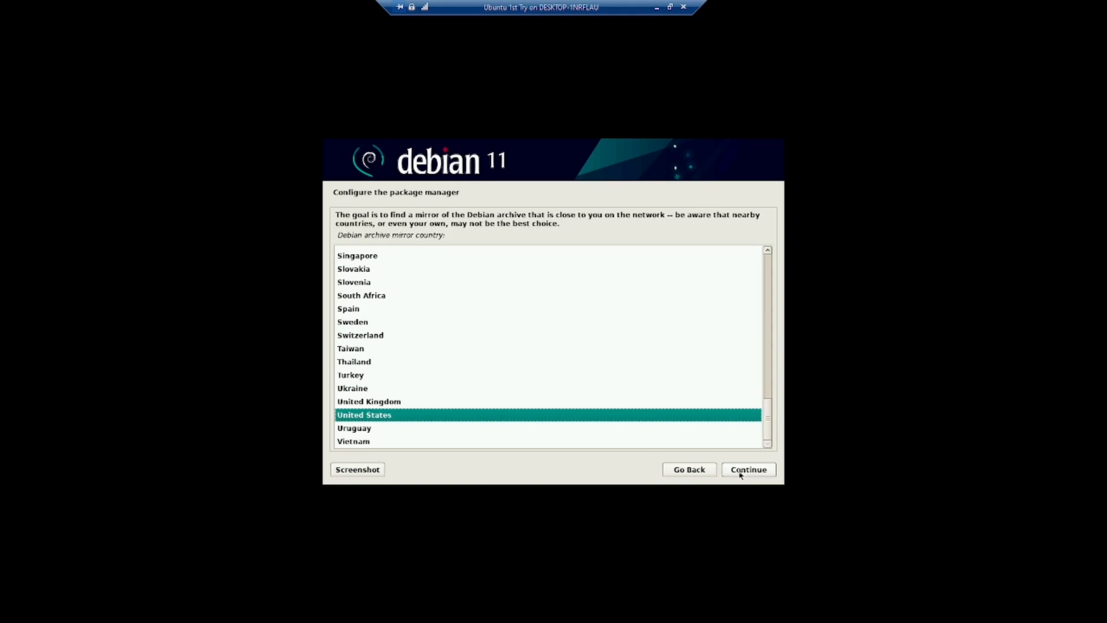
{"action": "left_click", "coordinate": [746, 474]}
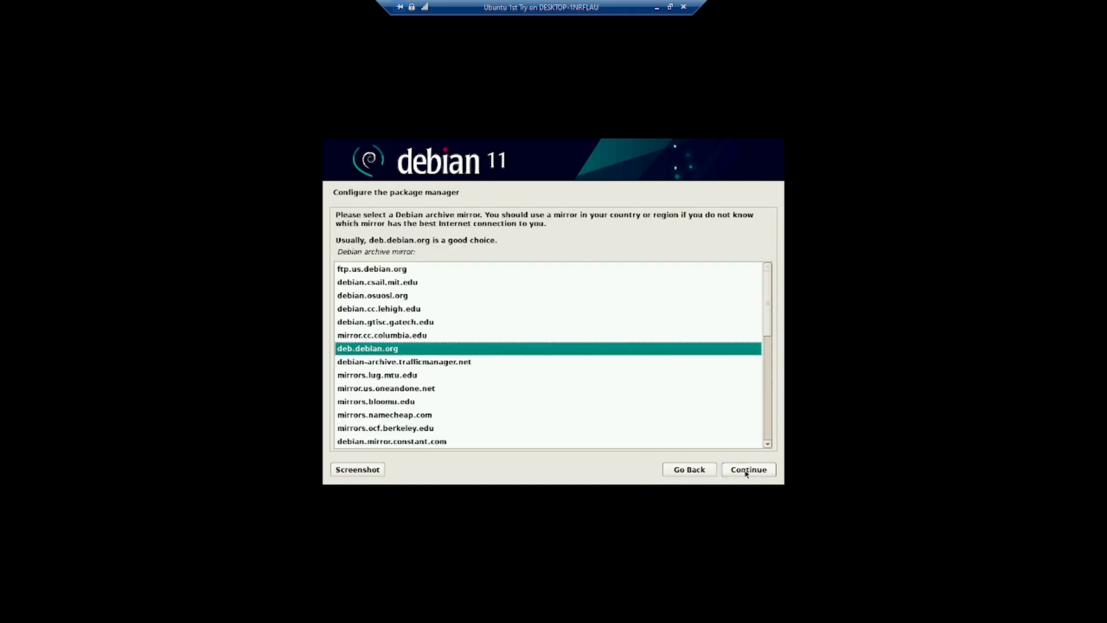
{"action": "left_click", "coordinate": [746, 474]}
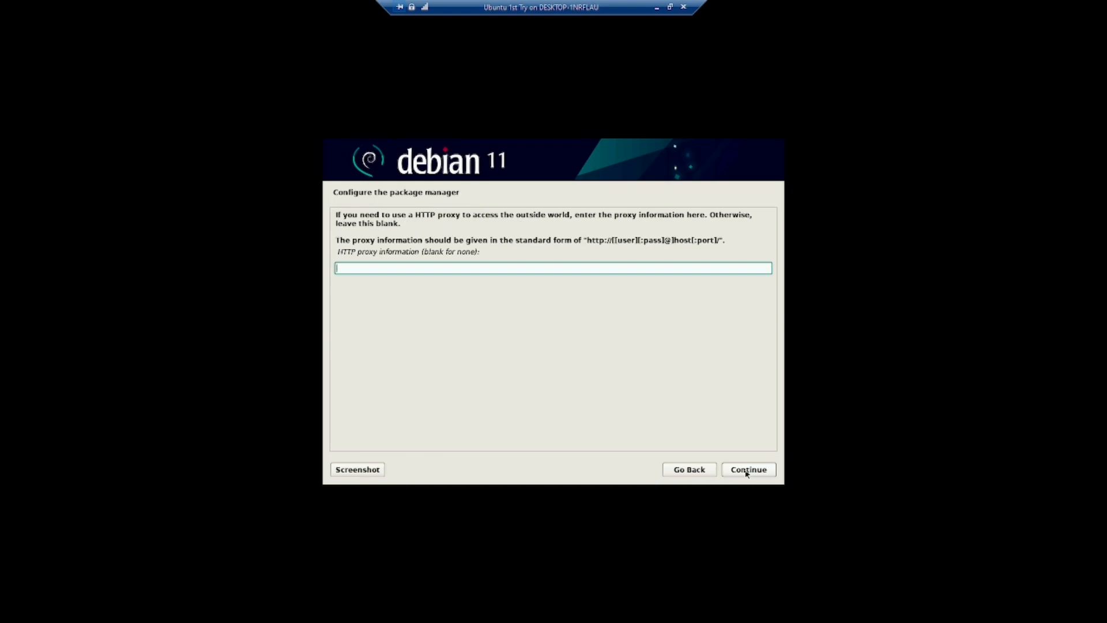
{"action": "left_click", "coordinate": [747, 474]}
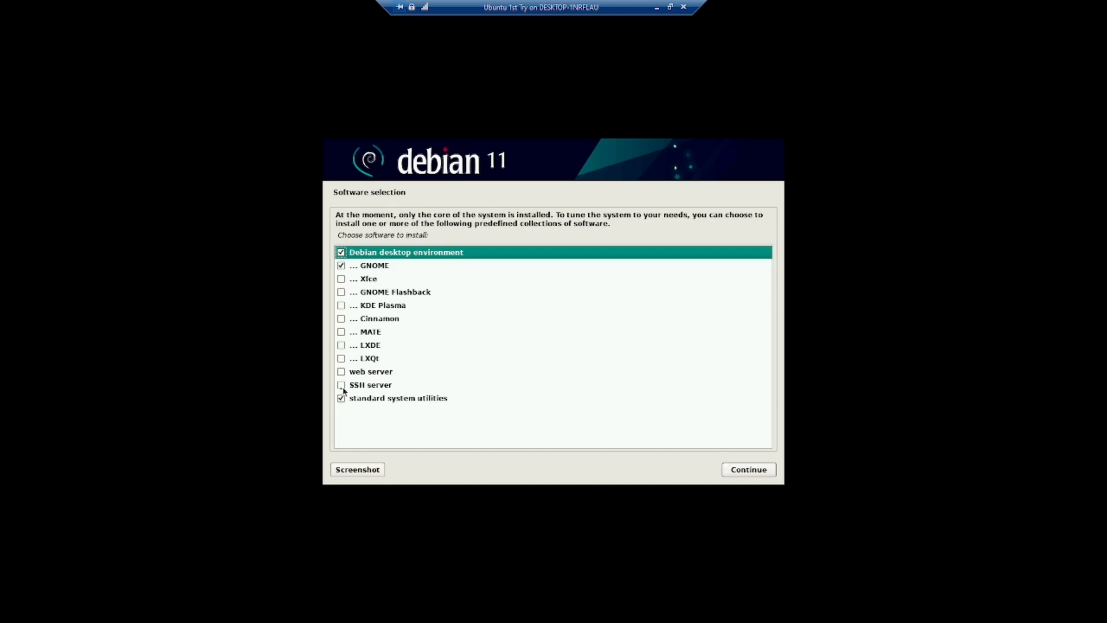
{"action": "left_click", "coordinate": [341, 386]}
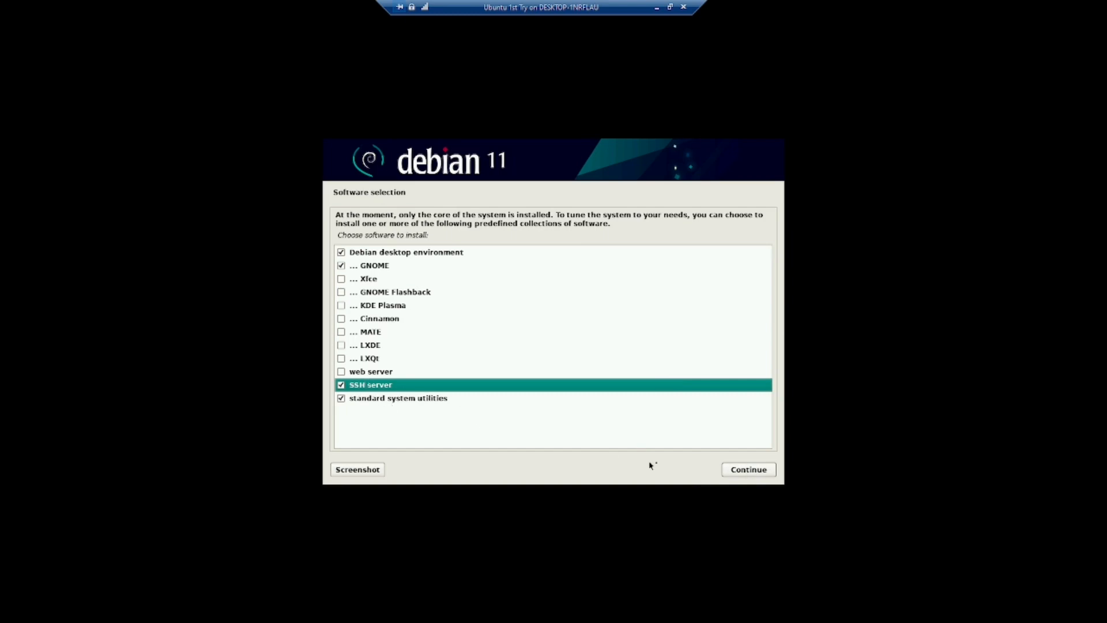
{"action": "left_click", "coordinate": [768, 472]}
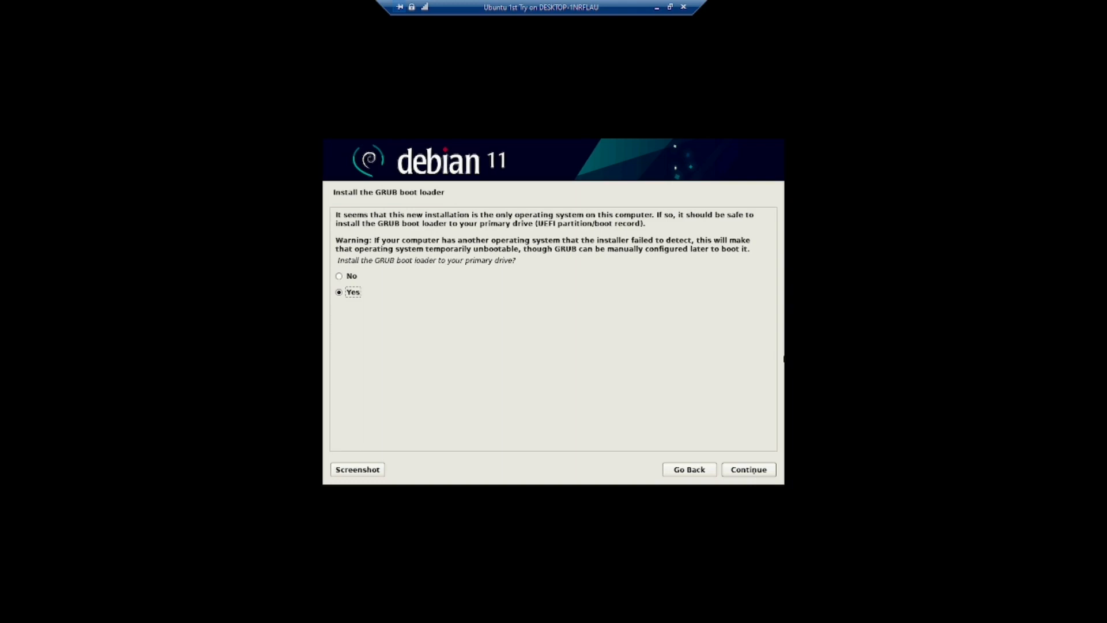
- Install GRUB onto /dev/sda and finish the installation to reboot
{"action": "left_click", "coordinate": [750, 470]}
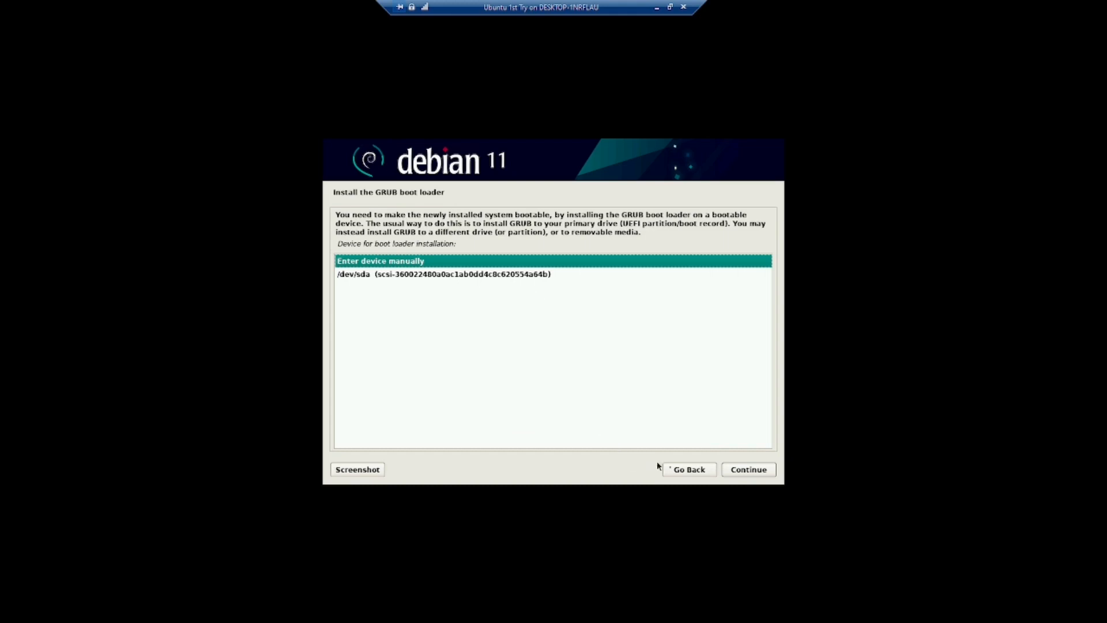
{"action": "left_click", "coordinate": [690, 469]}
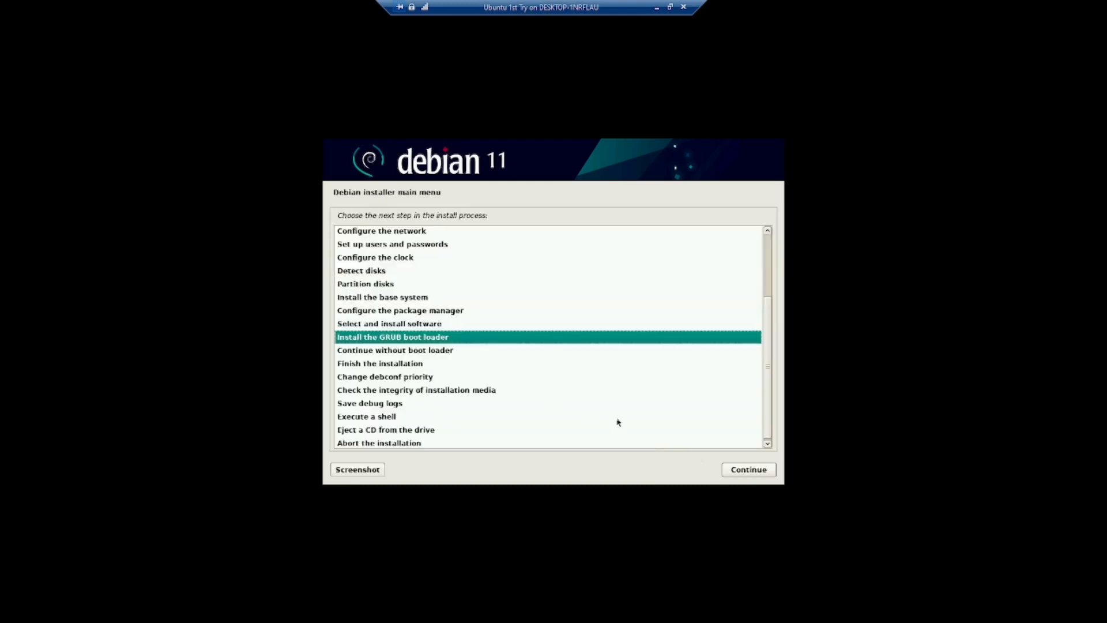
{"action": "left_click", "coordinate": [761, 477]}
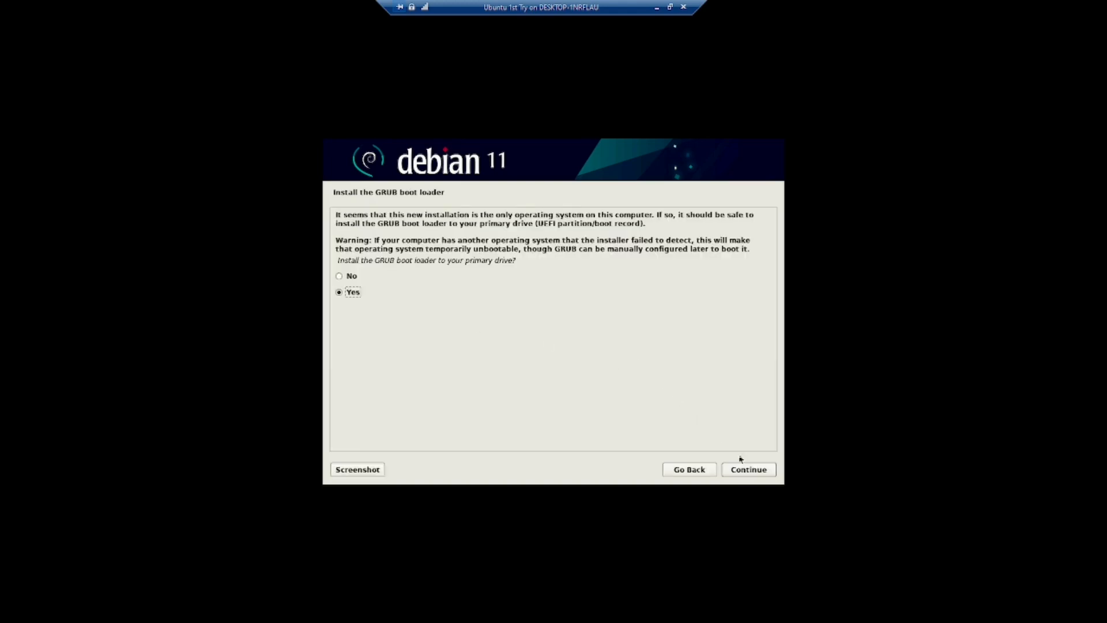
{"action": "left_click", "coordinate": [749, 472]}
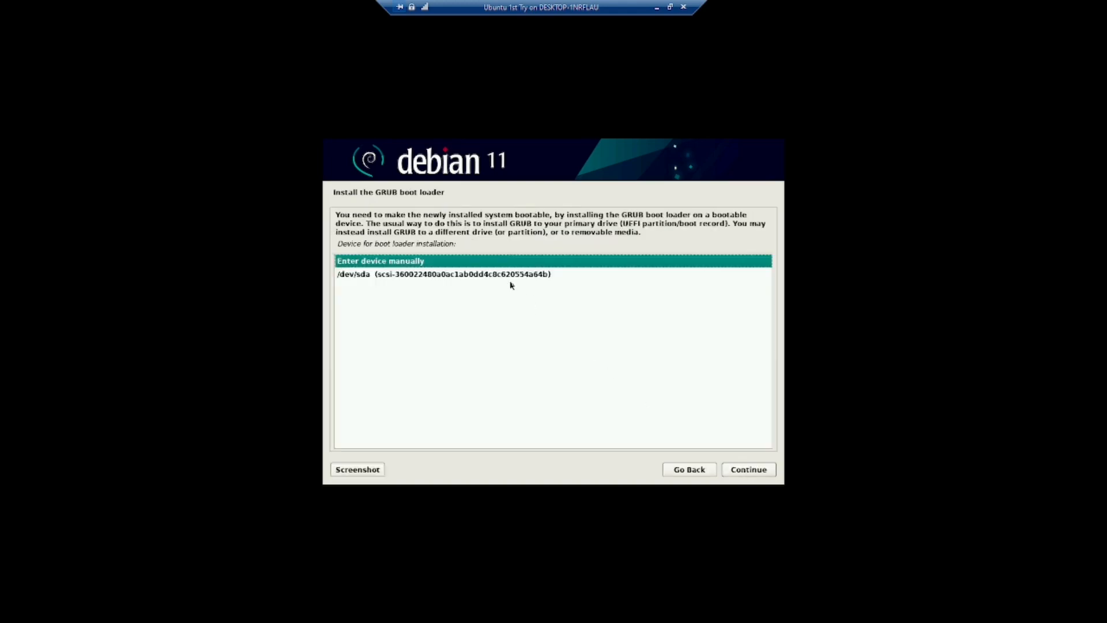
{"action": "left_click", "coordinate": [502, 275]}
{"action": "left_click", "coordinate": [755, 475]}
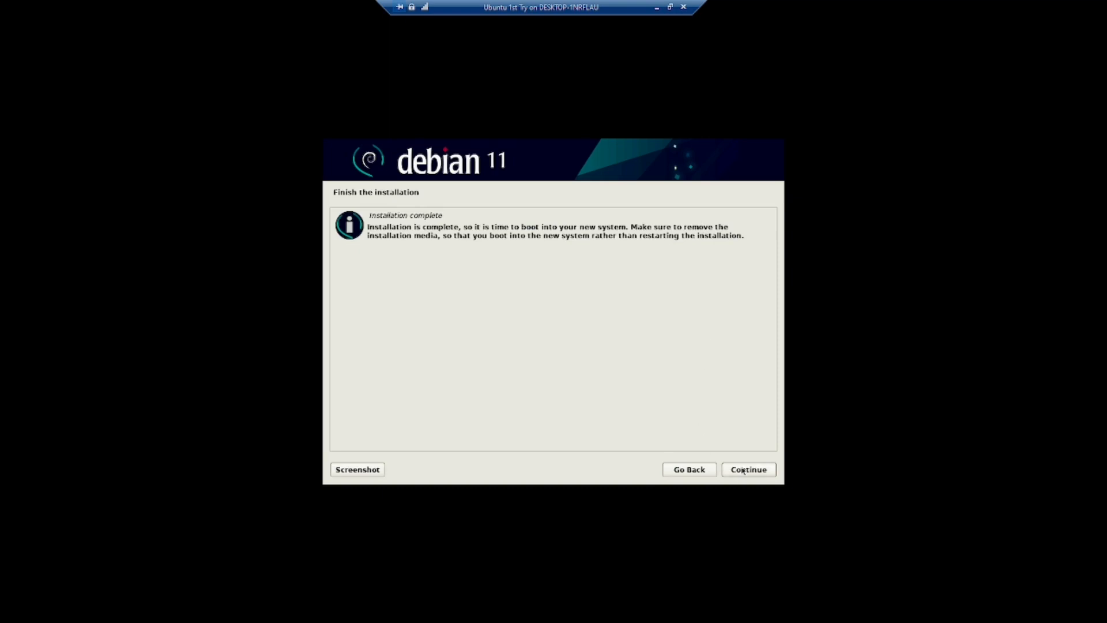
{"action": "left_click", "coordinate": [742, 469]}
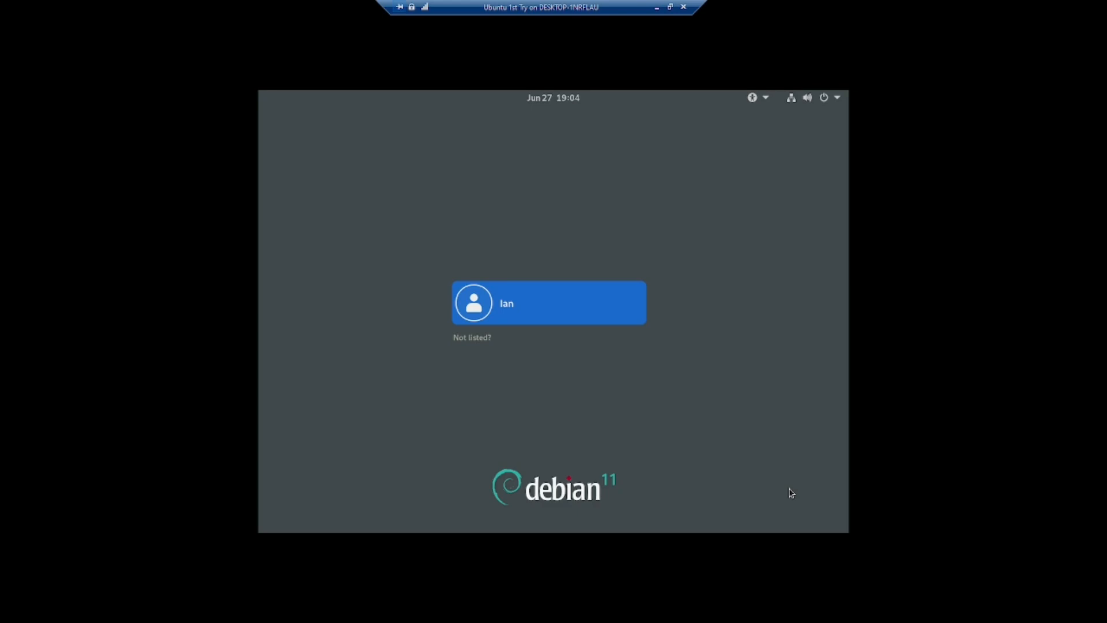
- Log in as the new user with their password
{"action": "left_click", "coordinate": [522, 316]}
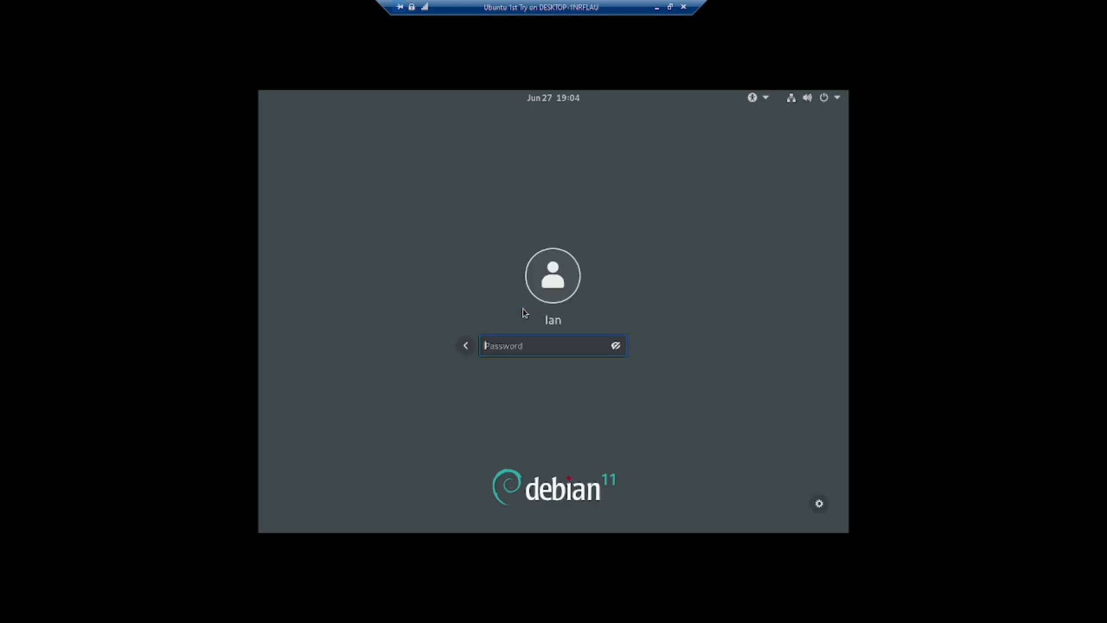
{"action": "type", "text": "••••••••"}
{"action": "key", "text": "Return"}
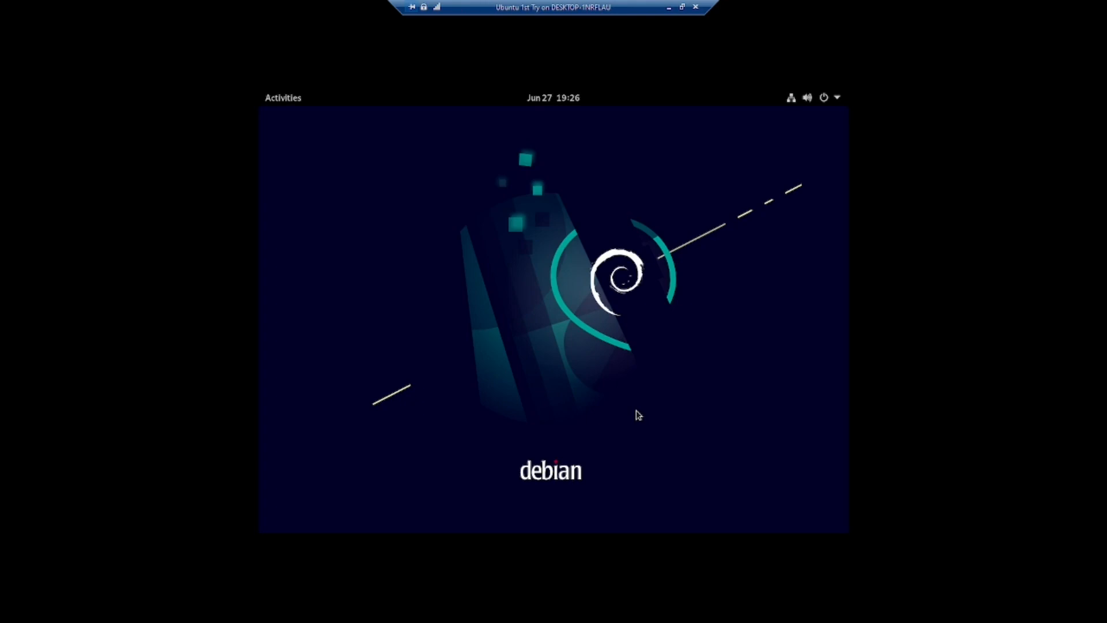
- Open the Activities overview and show the full grid of installed applications
{"action": "key", "text": "super"}
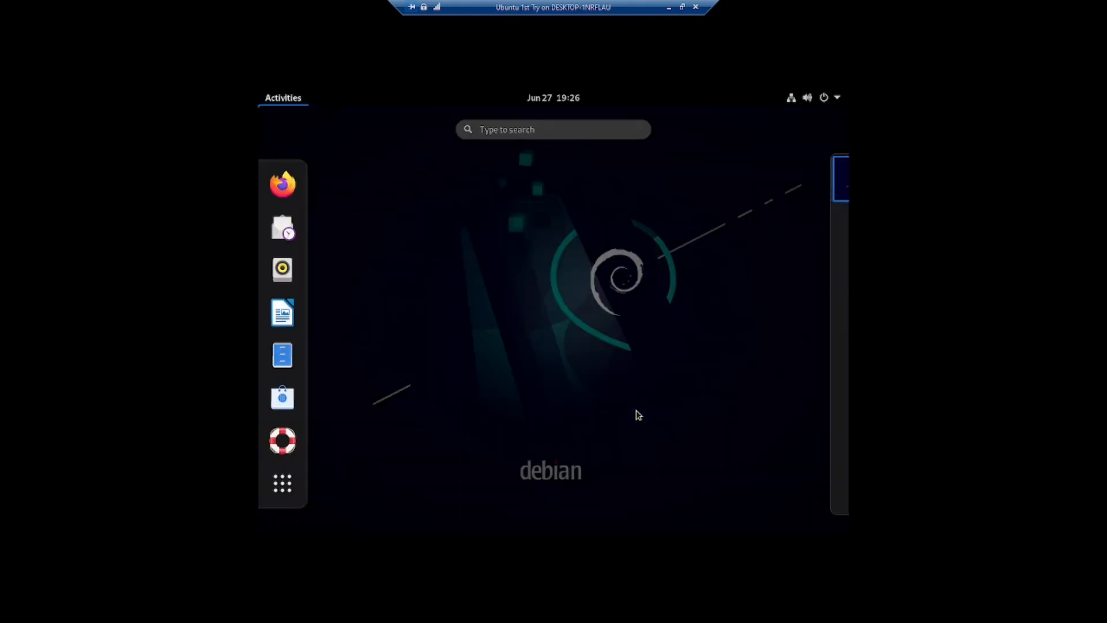
{"action": "left_click", "coordinate": [517, 131]}
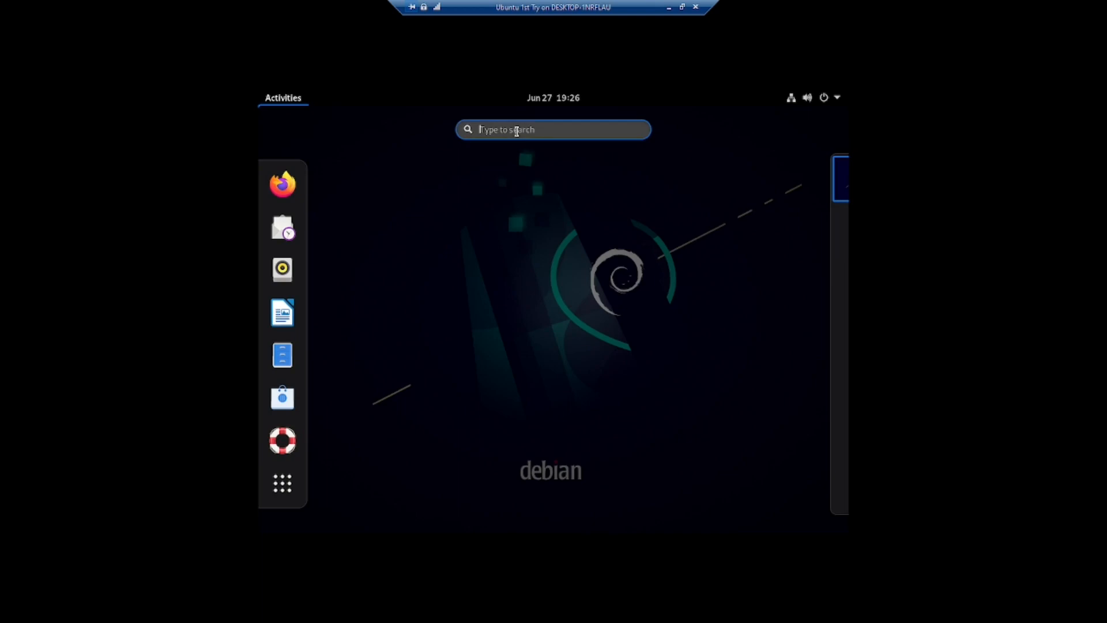
{"action": "left_click", "coordinate": [288, 479]}
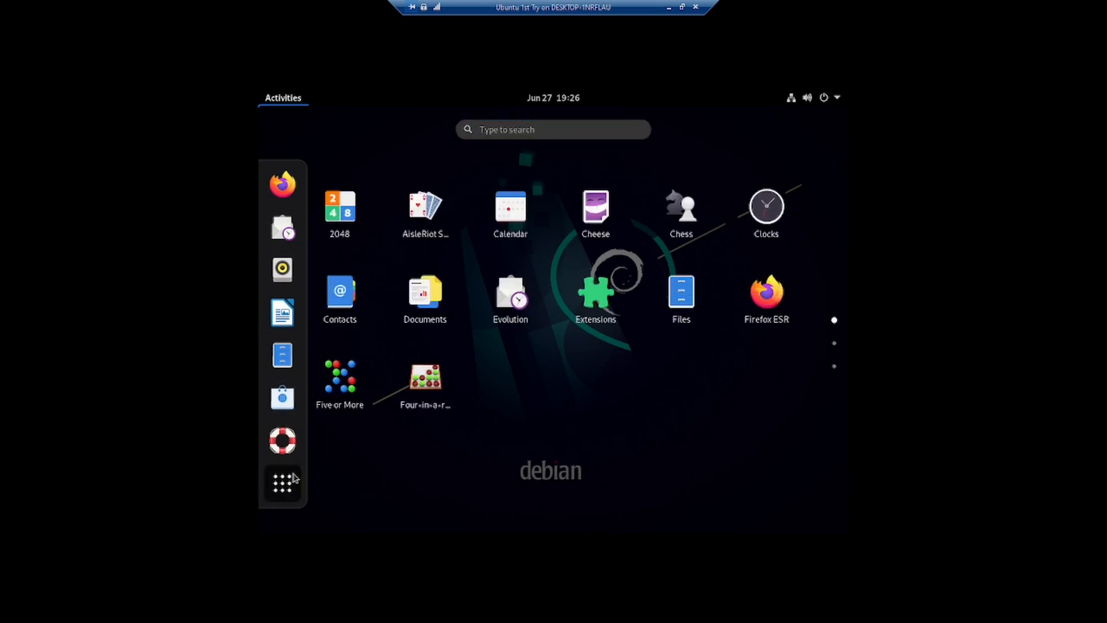
{"action": "scroll", "coordinate": [577, 316], "scroll_direction": "down", "scroll_amount": 1}
{"action": "scroll", "coordinate": [603, 327], "scroll_direction": "down", "scroll_amount": 1}
{"action": "scroll", "coordinate": [604, 327], "scroll_direction": "up", "scroll_amount": 2}
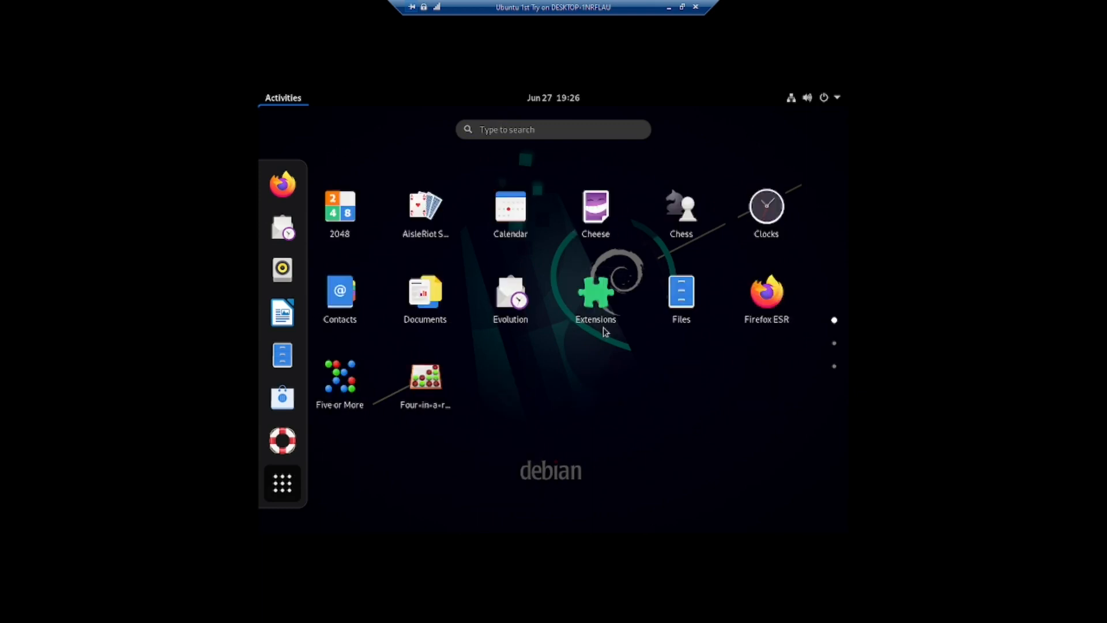